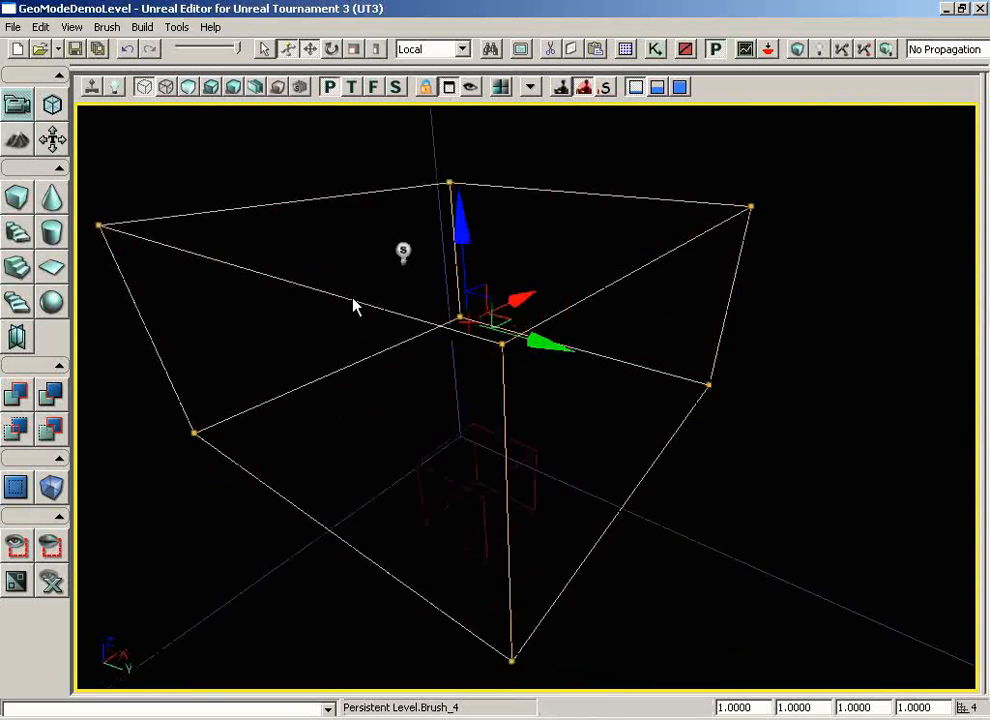
Step: Enter geometry mode for the selected box brush and activate the Extrude modifier
click(55, 108)
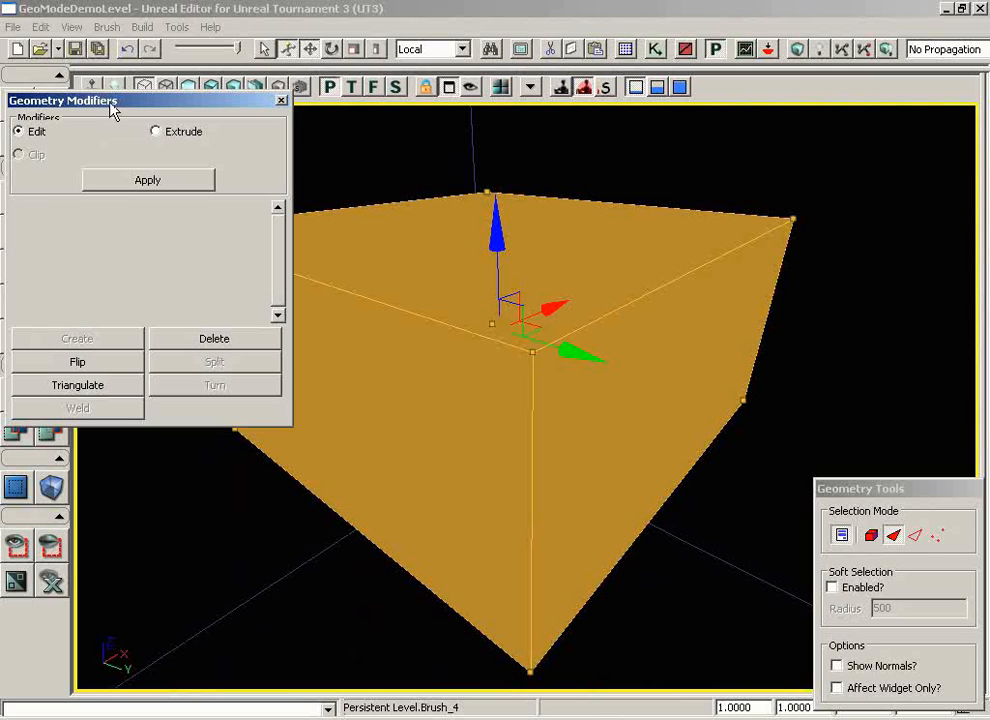
drag(110, 102, 104, 59)
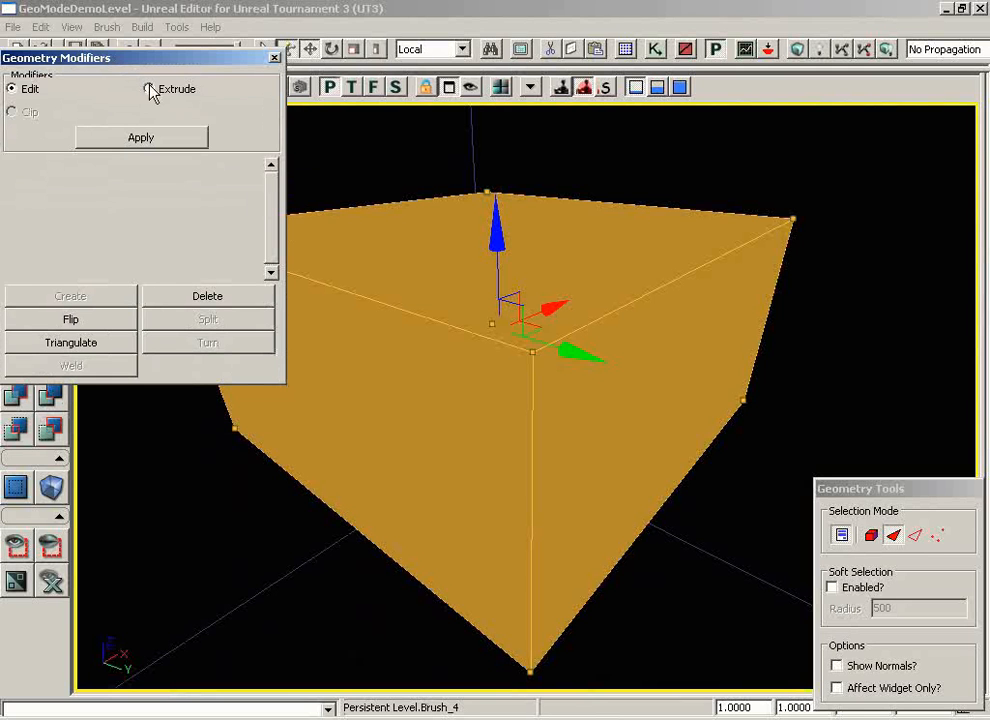
click(148, 89)
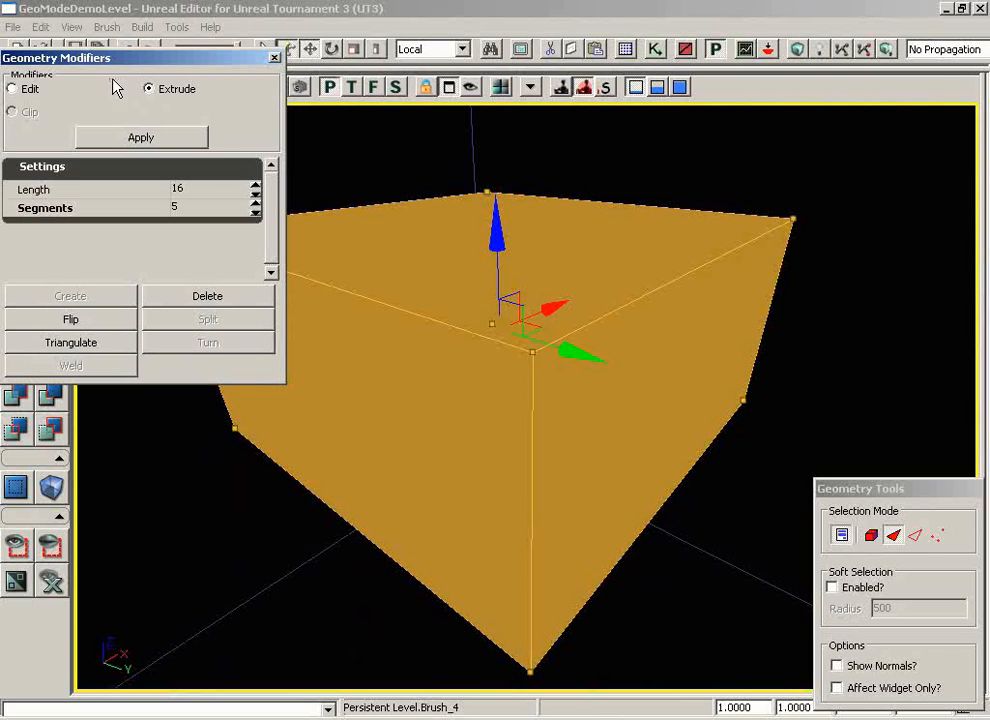
Step: Compare Extrude availability across the Edge, Vertex and Object selection modes, and return to Poly mode with Extrude active
click(915, 537)
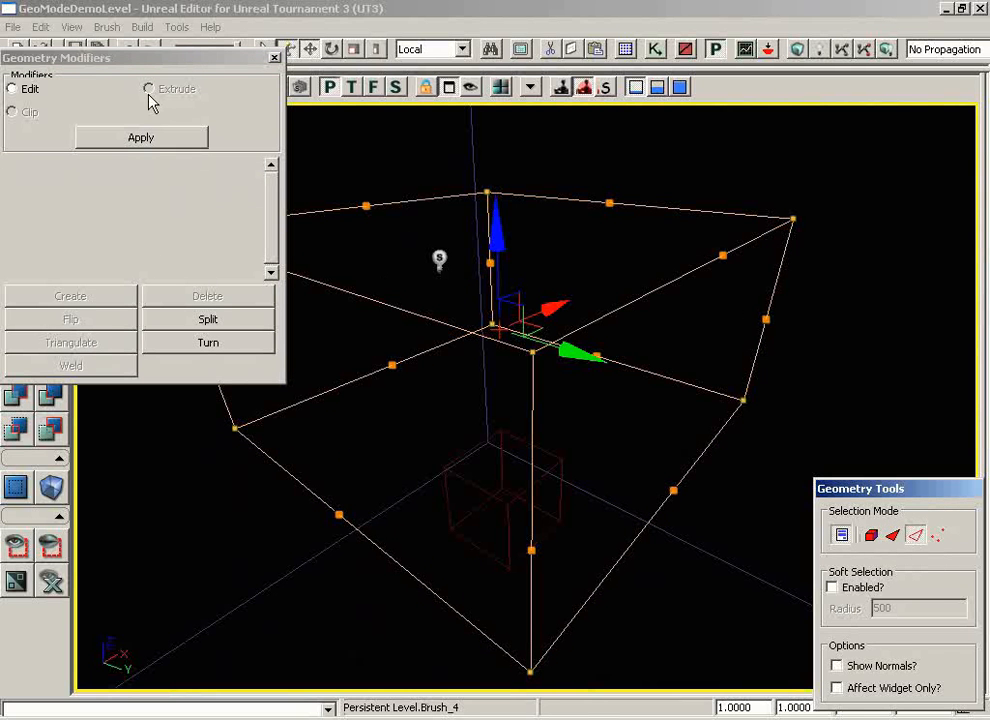
click(937, 536)
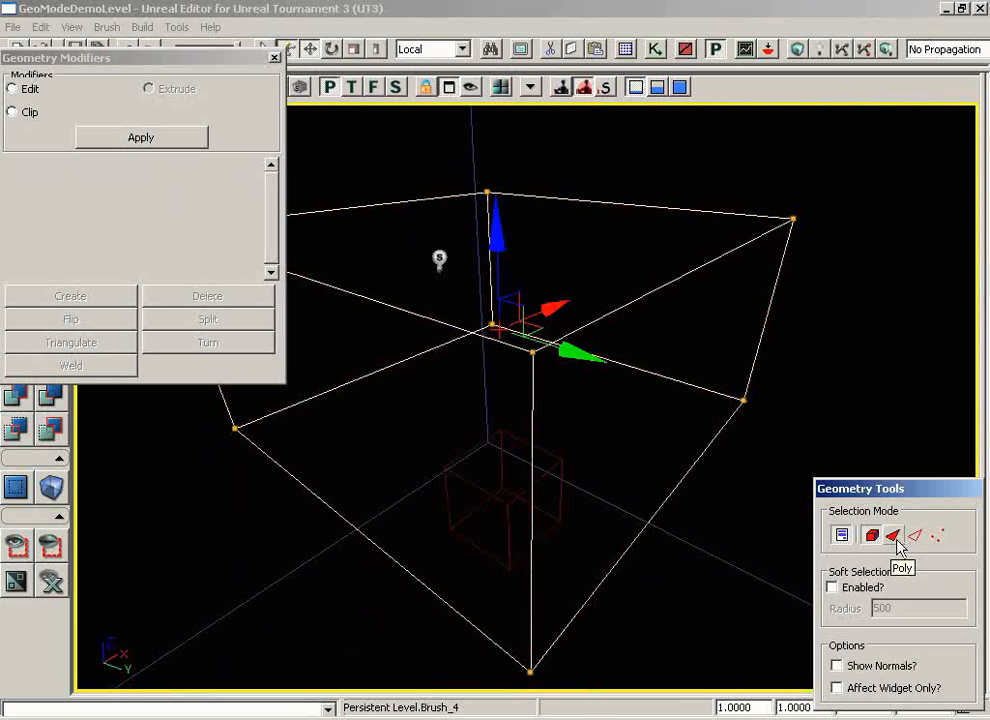
click(895, 542)
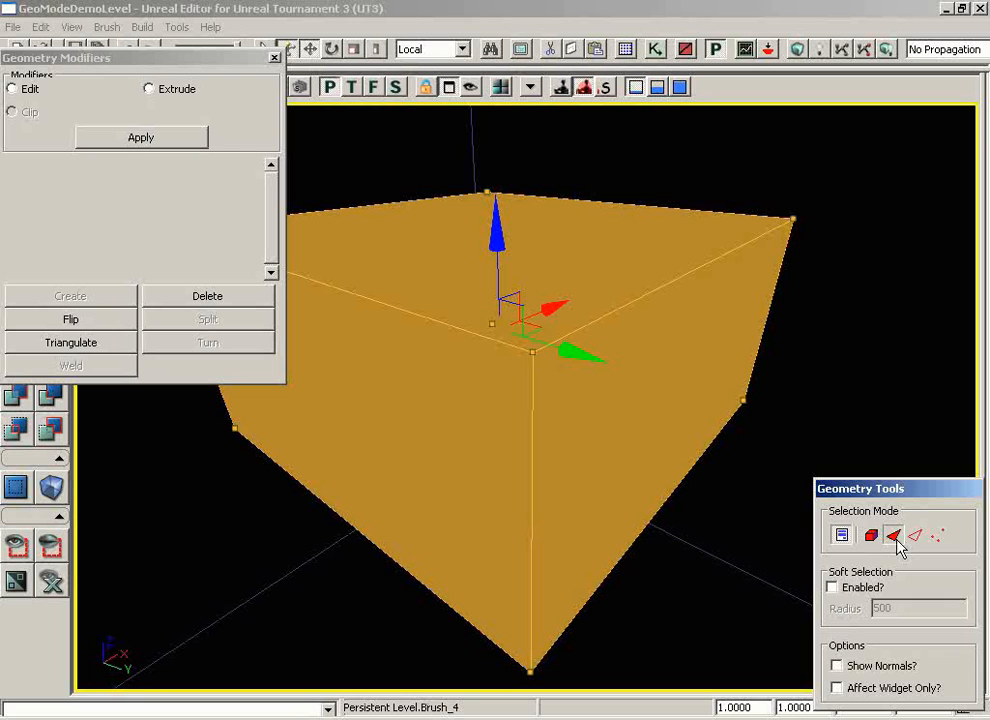
click(161, 92)
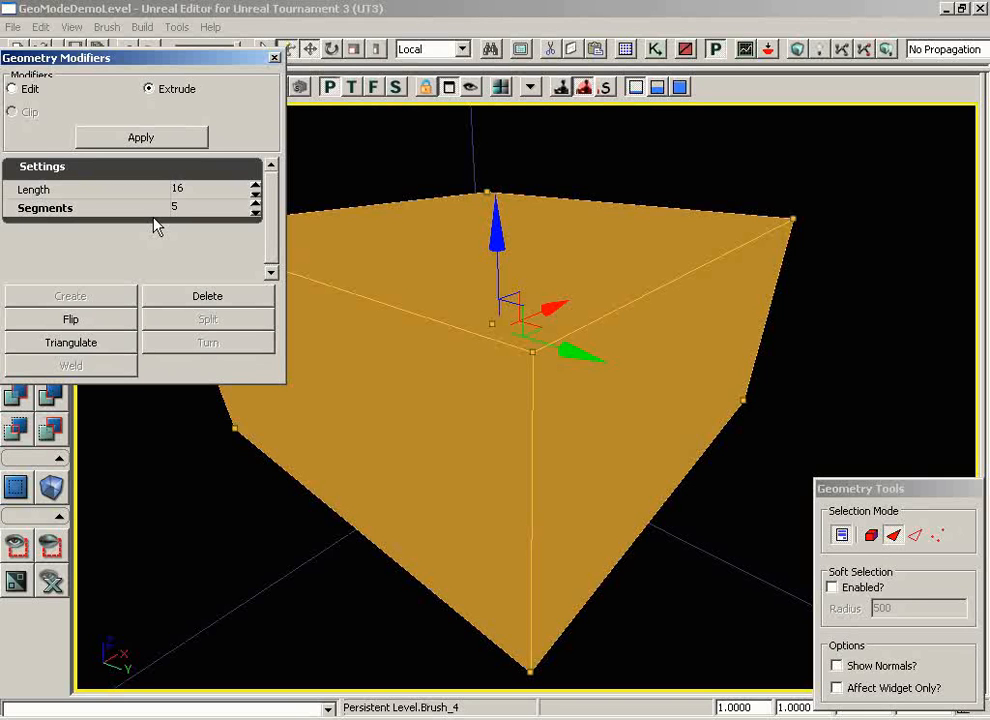
Step: Select the box brush's top face and extrude it upward by hand to add a second level
drag(590, 223, 570, 340)
click(679, 283)
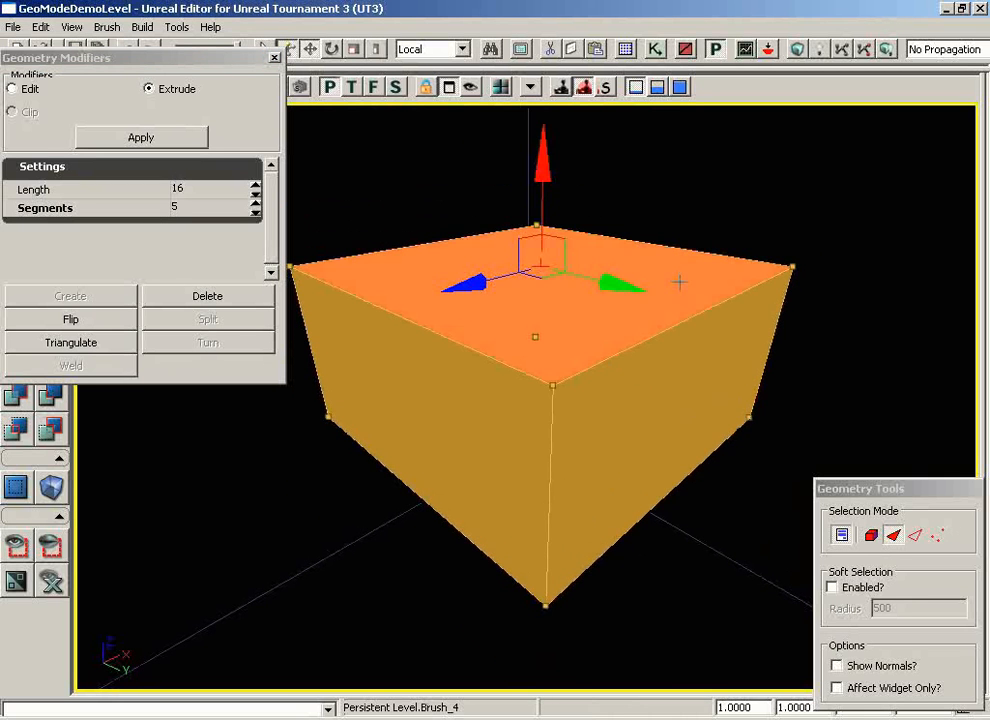
drag(679, 283, 690, 168)
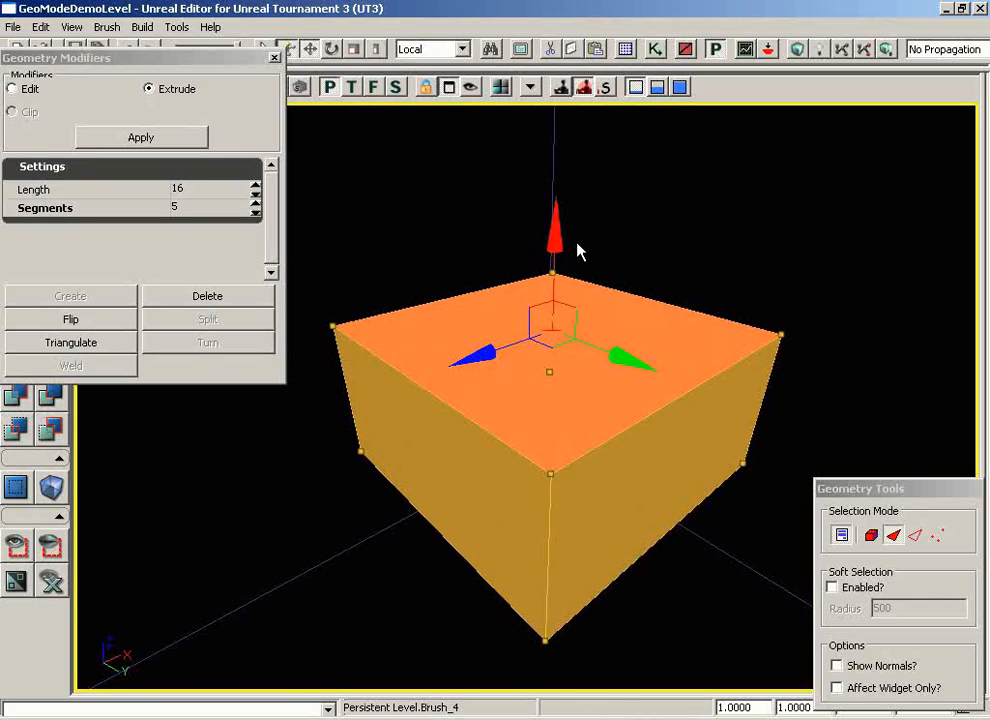
drag(553, 229, 539, 427)
mouse_move(861, 292)
middle_down()
mouse_move(844, 369)
mouse_move(782, 264)
mouse_move(736, 236)
mouse_move(510, 228)
middle_up()
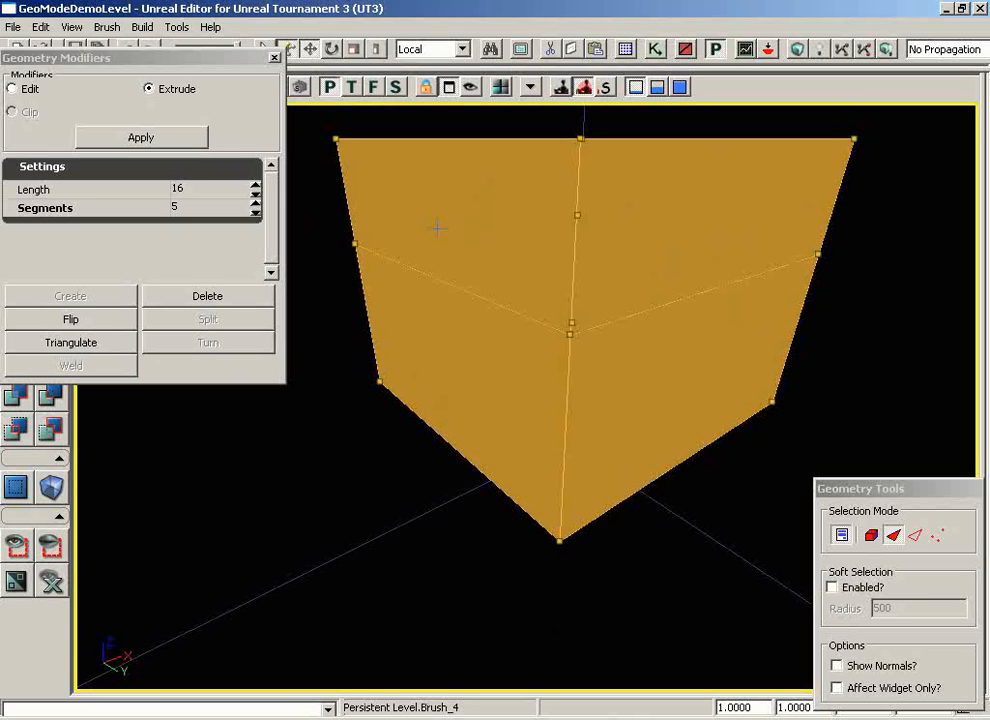
middle_drag(540, 240, 559, 102)
mouse_move(559, 102)
right_down()
mouse_move(544, 119)
mouse_move(548, 109)
right_up()
middle_drag(548, 109, 548, 102)
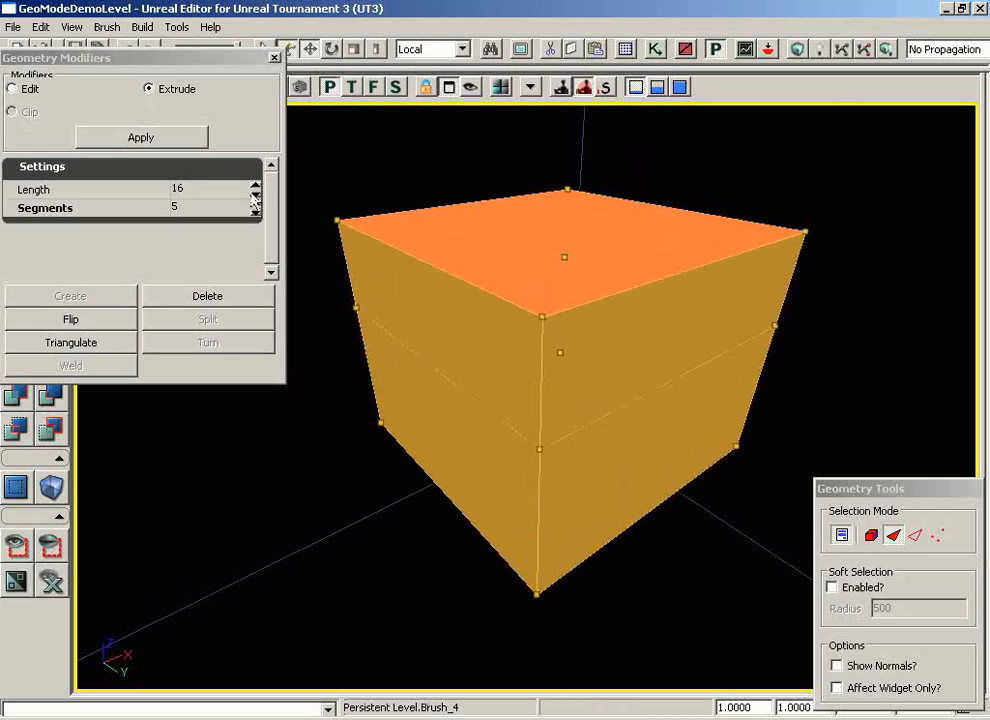
Step: Extrude two opposite side faces of the brush's upper level outward with length 512 and 1 segment
click(450, 308)
drag(740, 344, 621, 286)
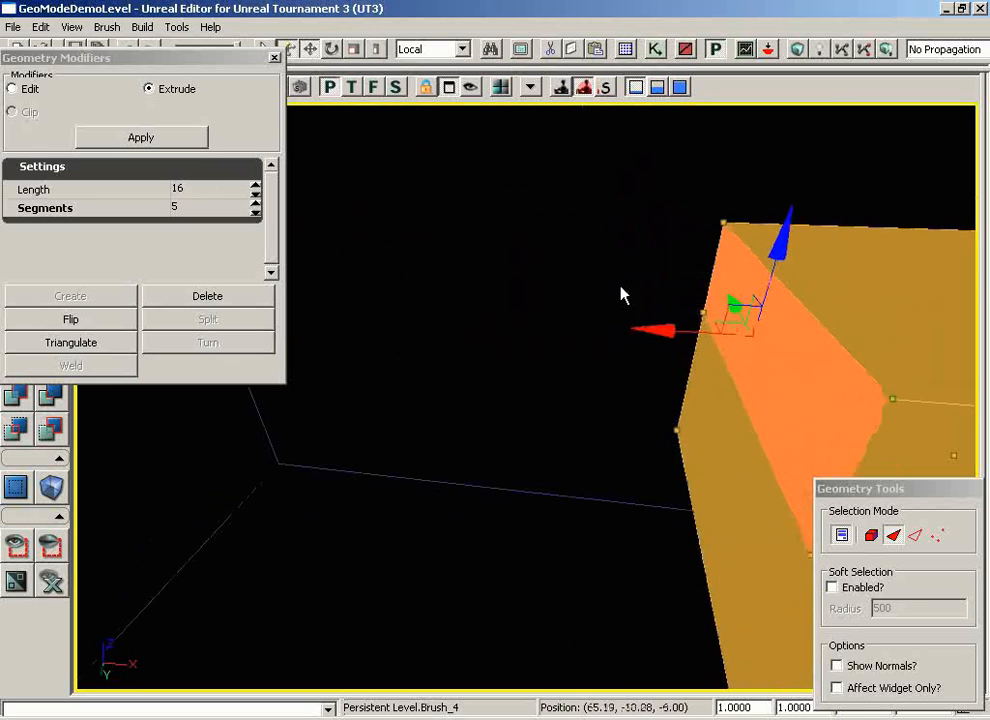
middle_drag(621, 286, 979, 294)
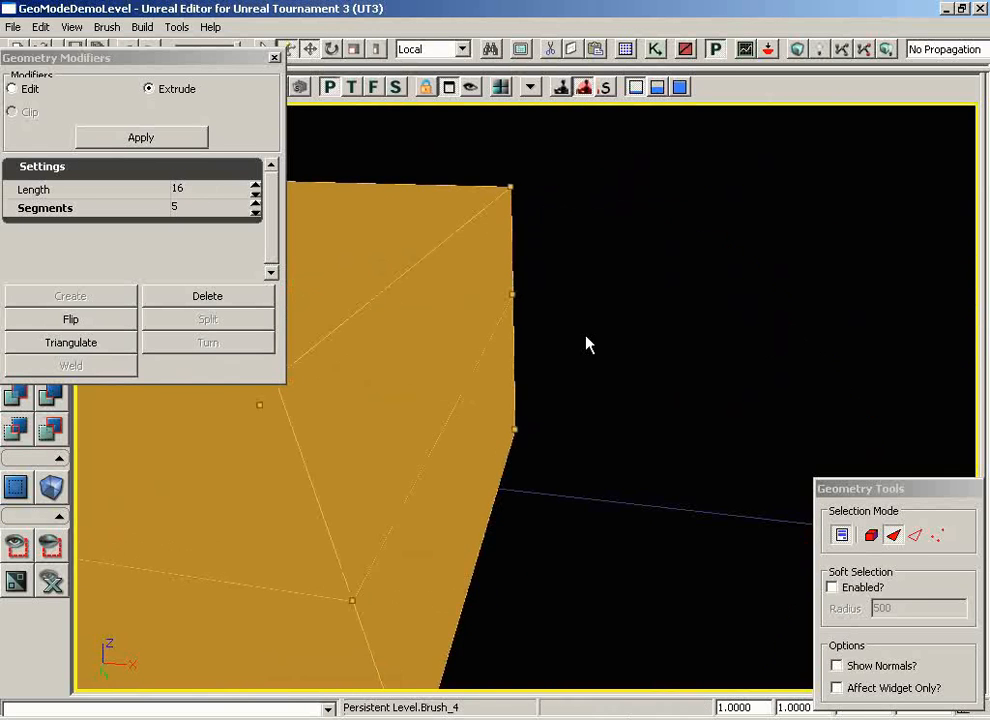
click(441, 333)
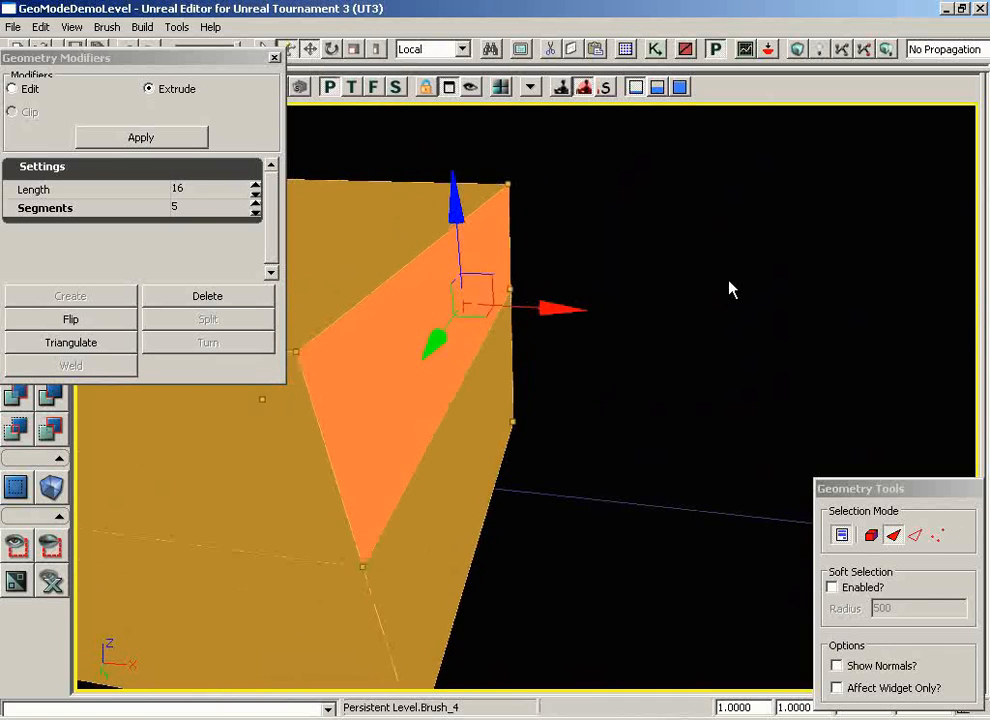
drag(729, 287, 578, 672)
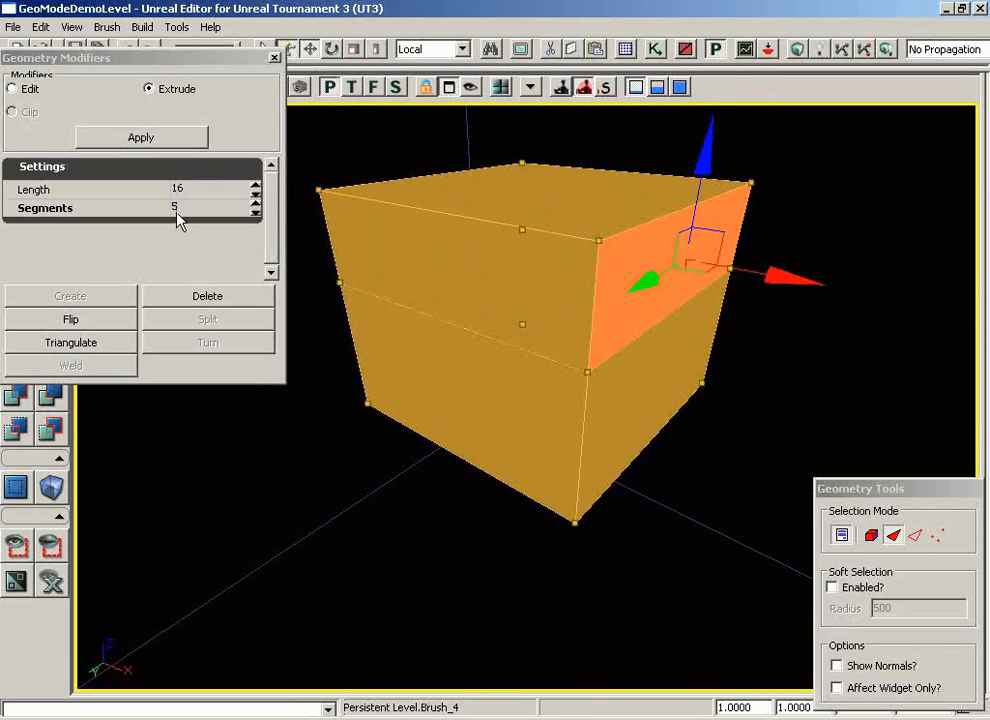
click(220, 206)
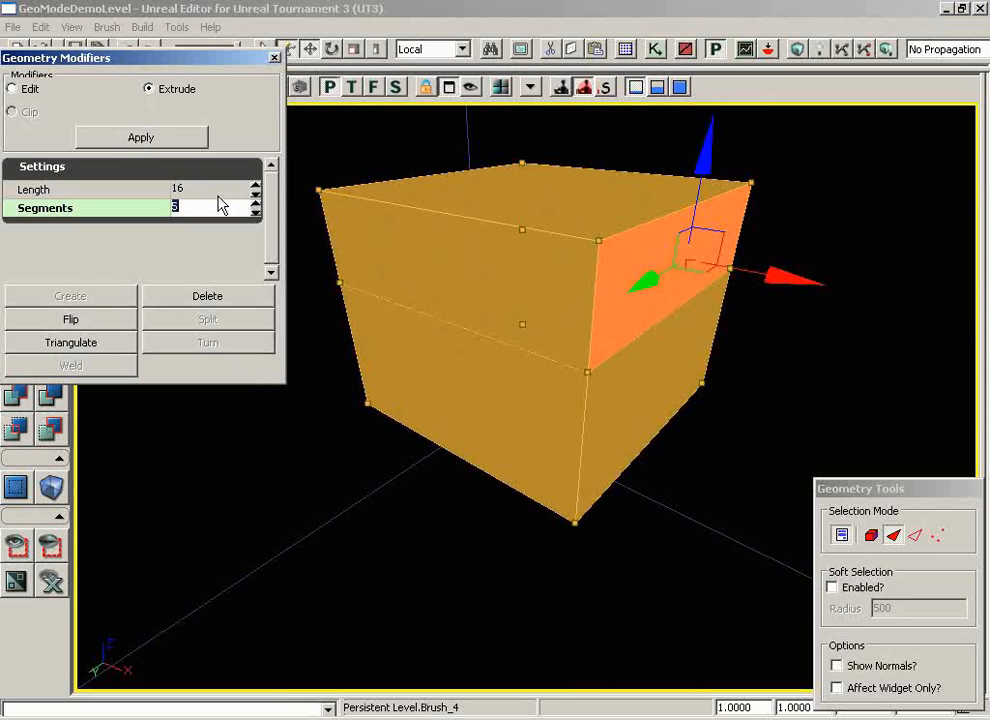
text(0)
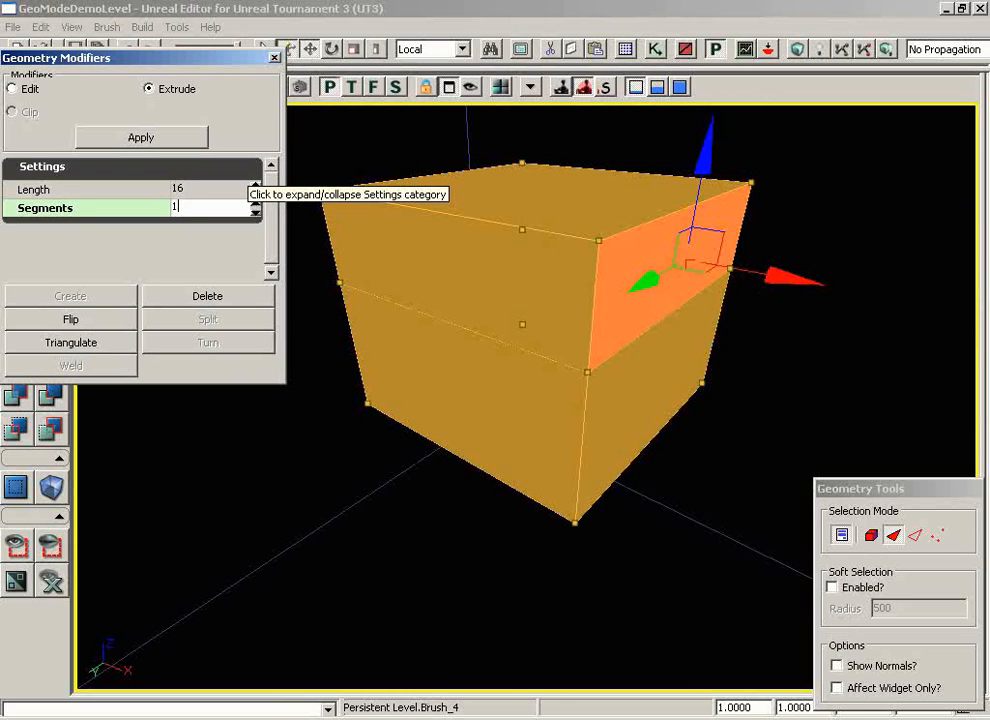
click(186, 189)
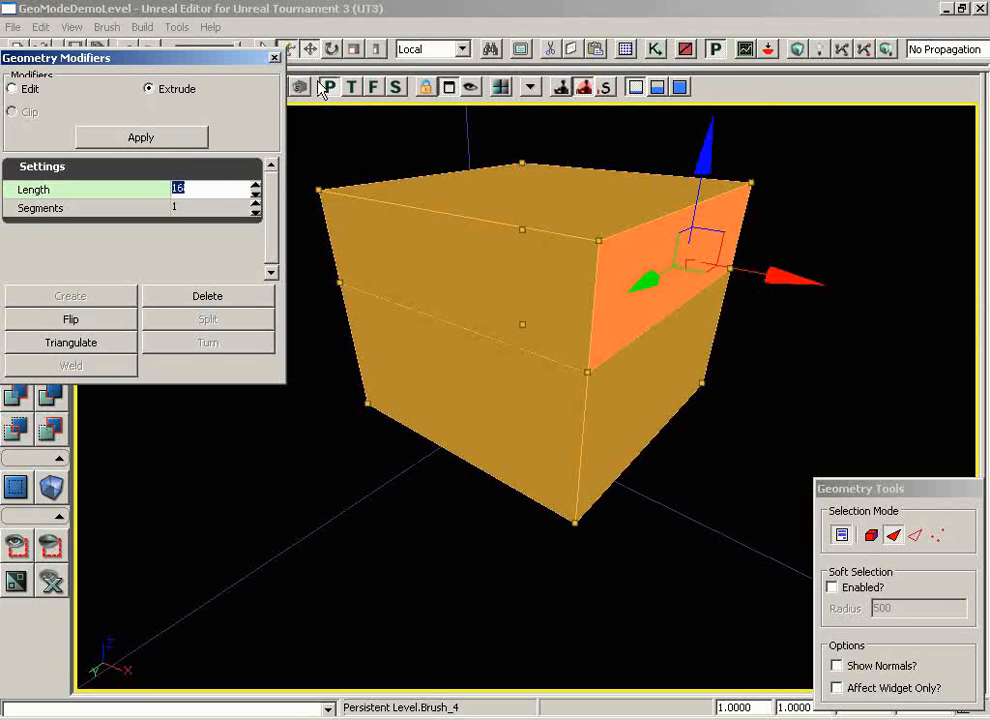
text(512)
click(150, 137)
Step: Extrude the top faces of both side wings upward with length 512 and 3 segments to form two towers
drag(533, 458, 477, 654)
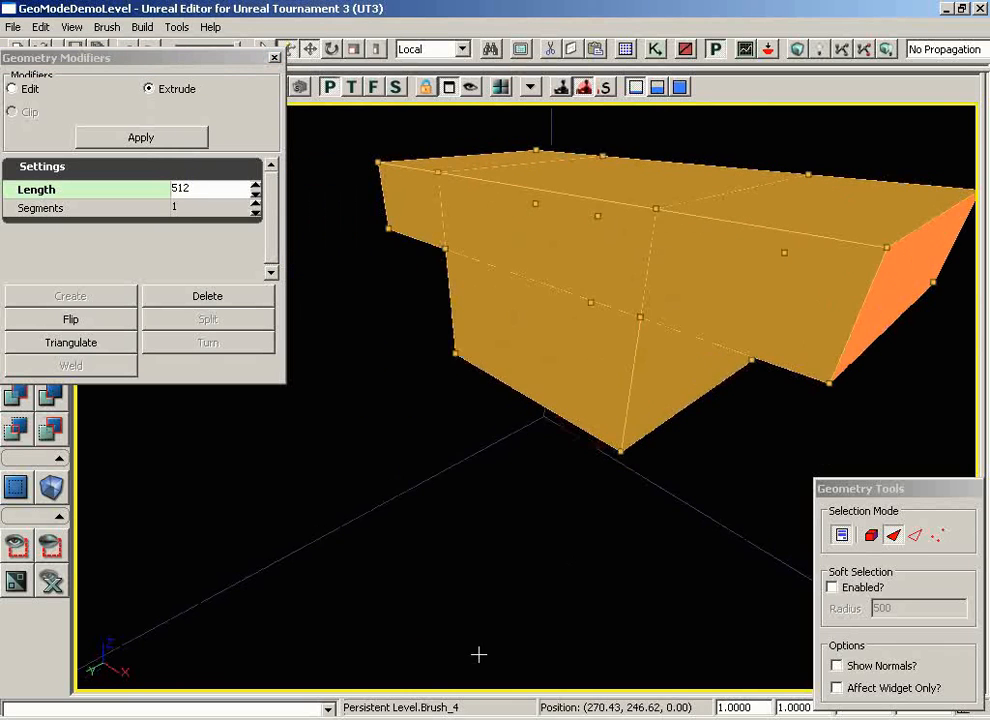
mouse_move(538, 361)
mouse_down()
mouse_move(548, 493)
mouse_move(526, 442)
mouse_move(513, 334)
mouse_move(440, 333)
mouse_move(539, 161)
mouse_move(610, 315)
mouse_up()
click(622, 254)
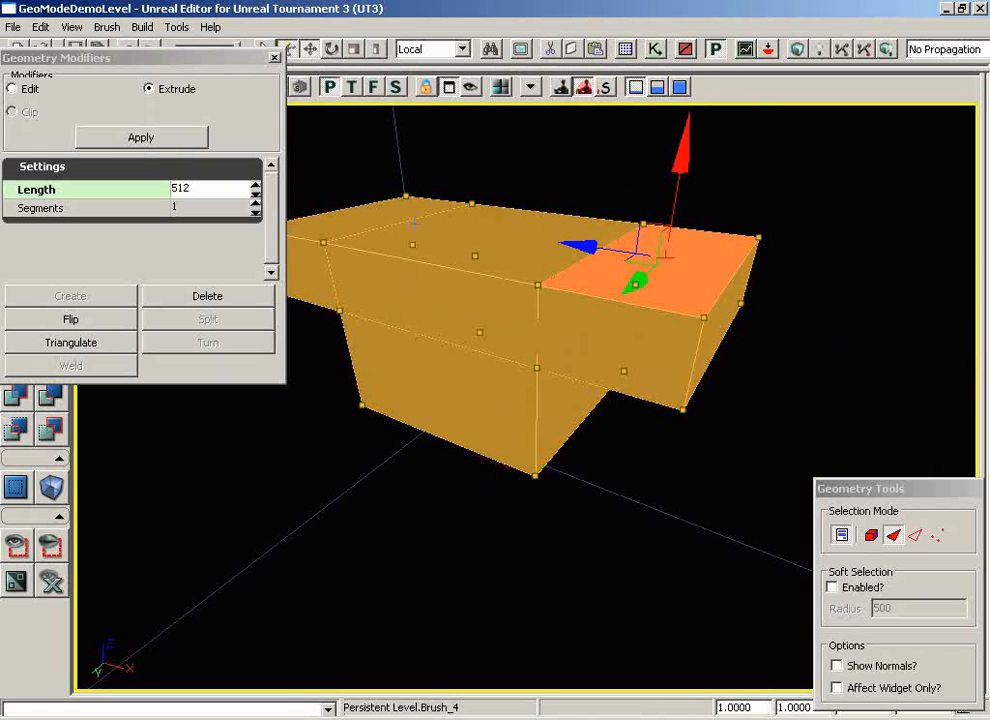
ctrl+click(380, 213)
drag(457, 274, 449, 468)
mouse_move(436, 404)
mouse_down()
mouse_move(382, 393)
mouse_move(272, 230)
mouse_move(457, 272)
mouse_up()
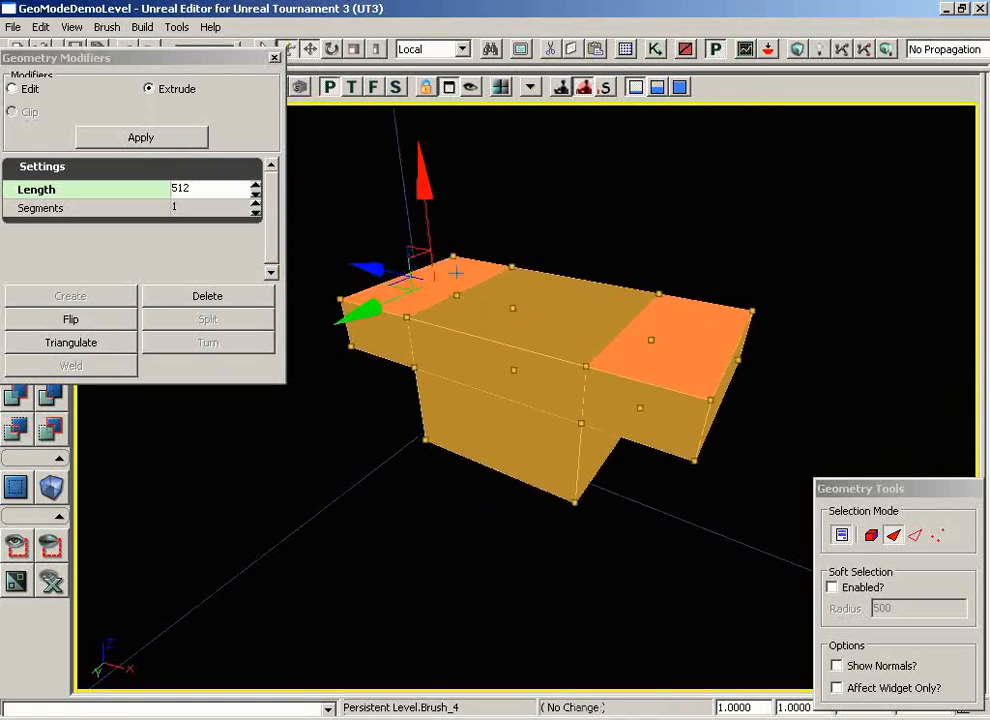
click(191, 206)
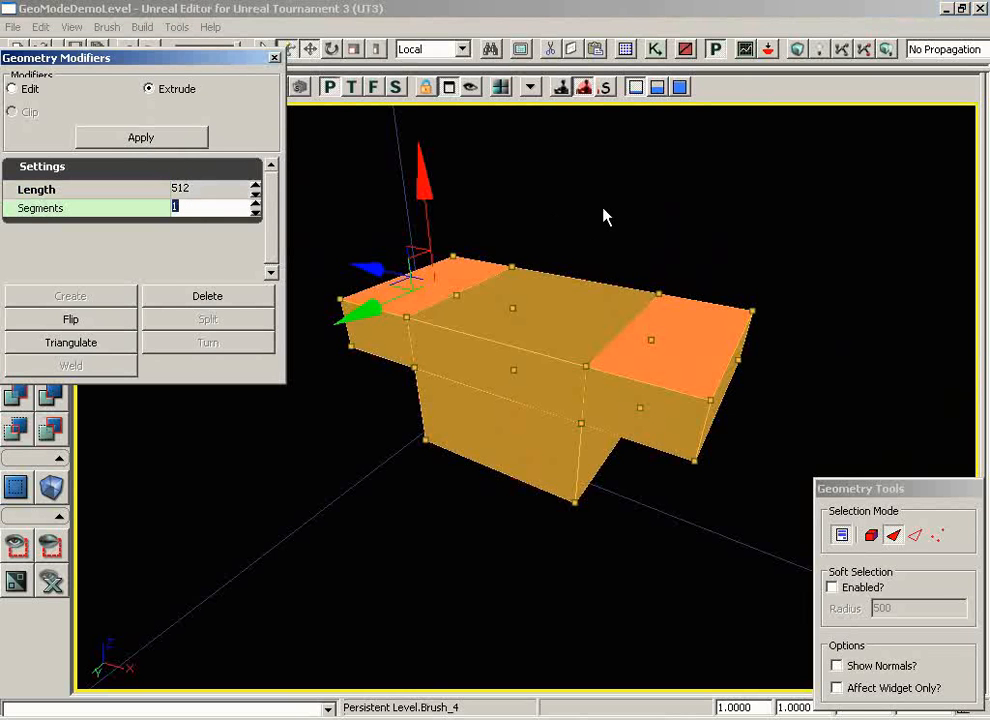
key(Return)
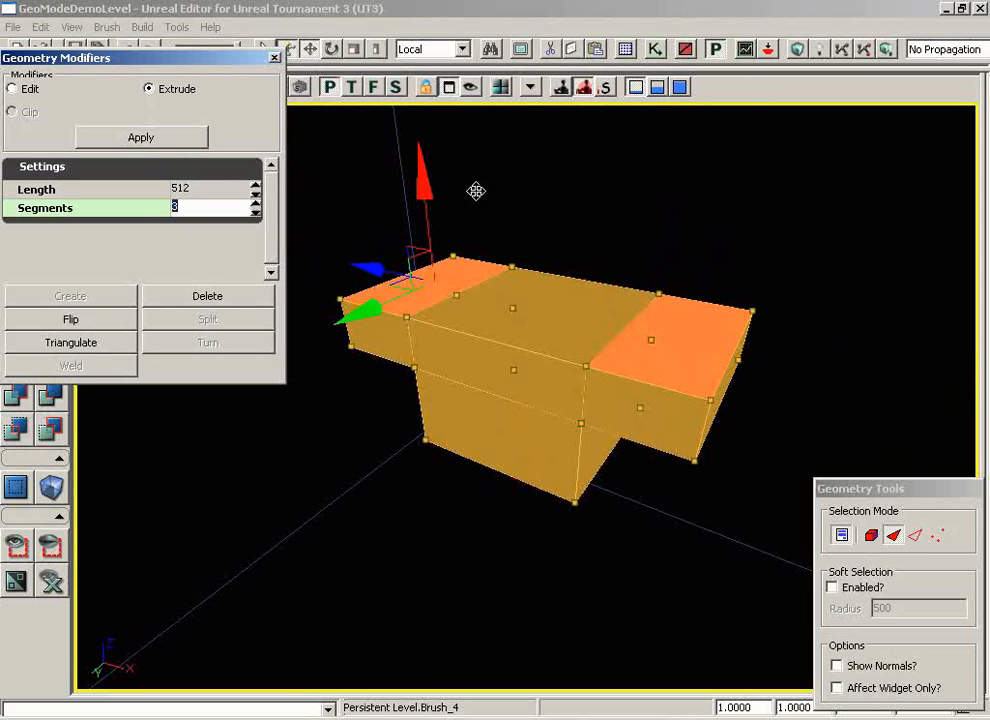
click(160, 140)
right_drag(452, 328, 468, 190)
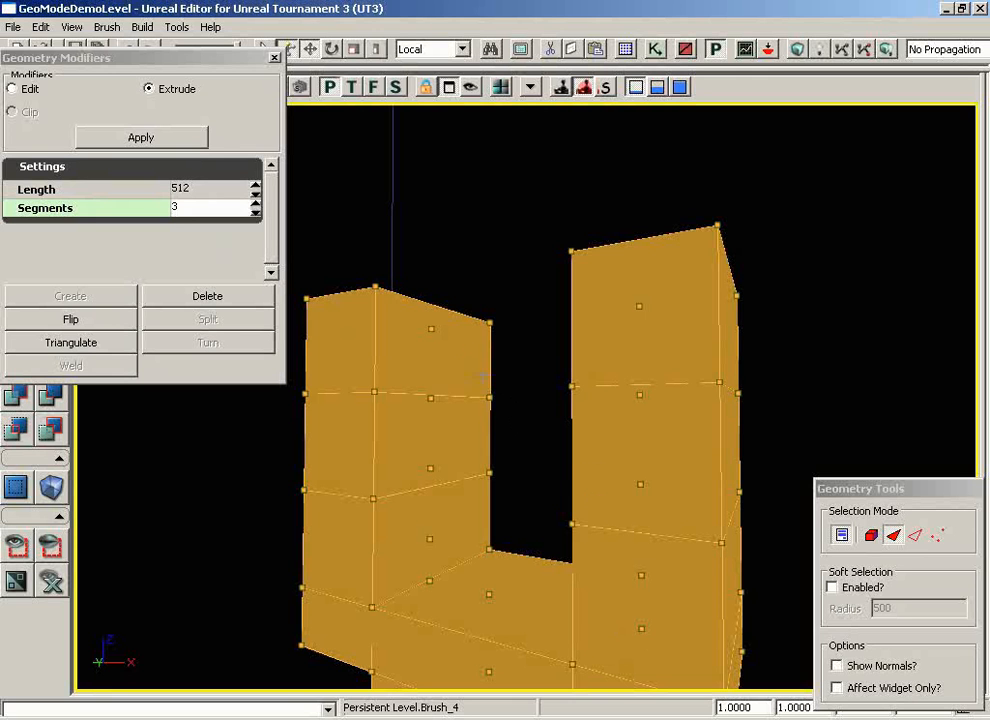
Step: Extrude one tower's top inner face by hand toward the other tower, and extrude the other tower's middle outer face outward twice
click(420, 343)
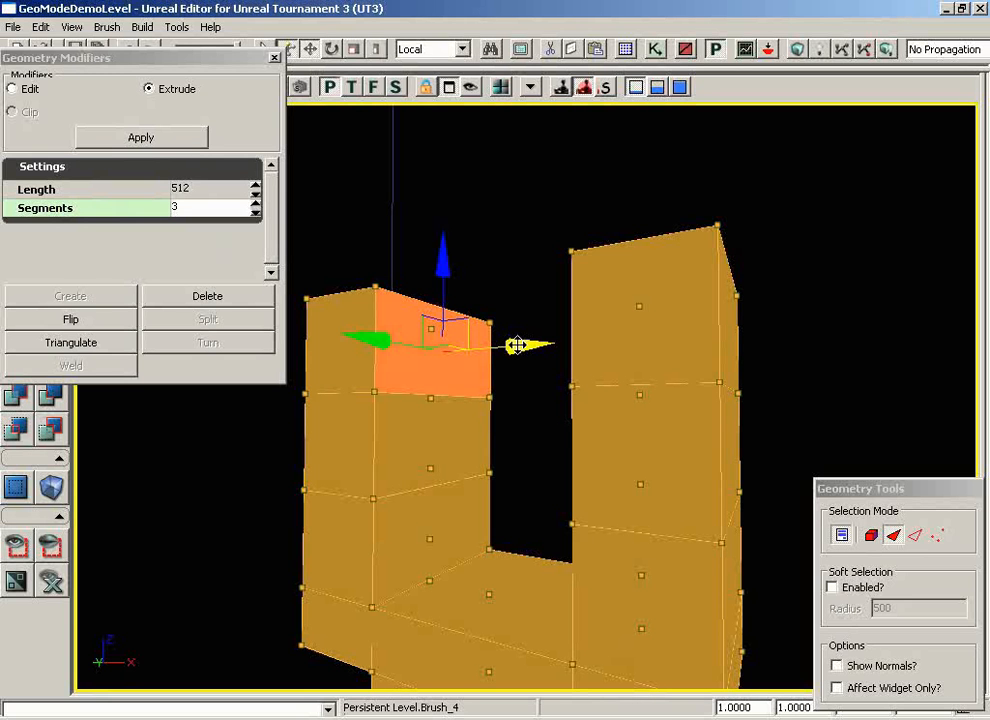
mouse_move(516, 345)
mouse_down()
mouse_move(751, 342)
mouse_move(715, 340)
mouse_up()
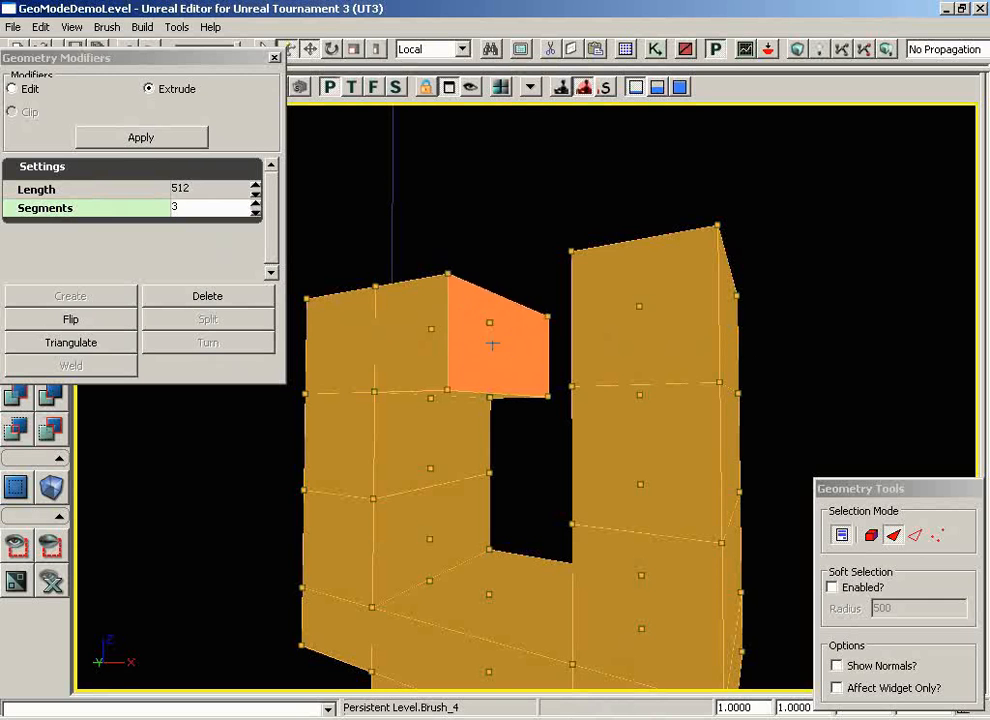
mouse_move(461, 459)
mouse_down()
mouse_move(530, 583)
mouse_move(556, 585)
mouse_up()
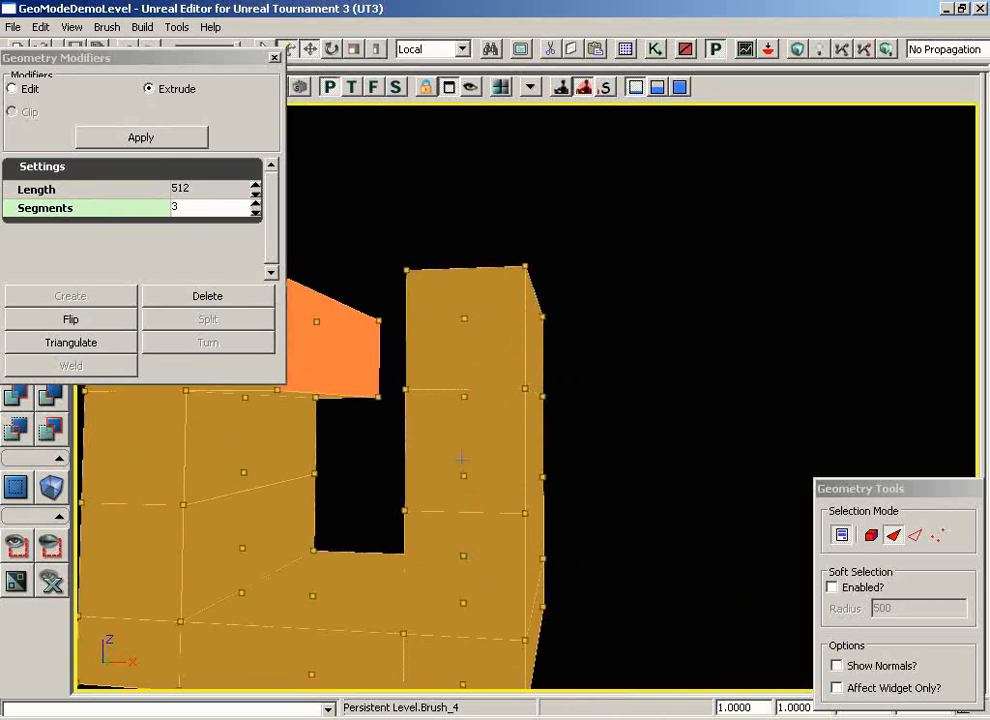
click(538, 448)
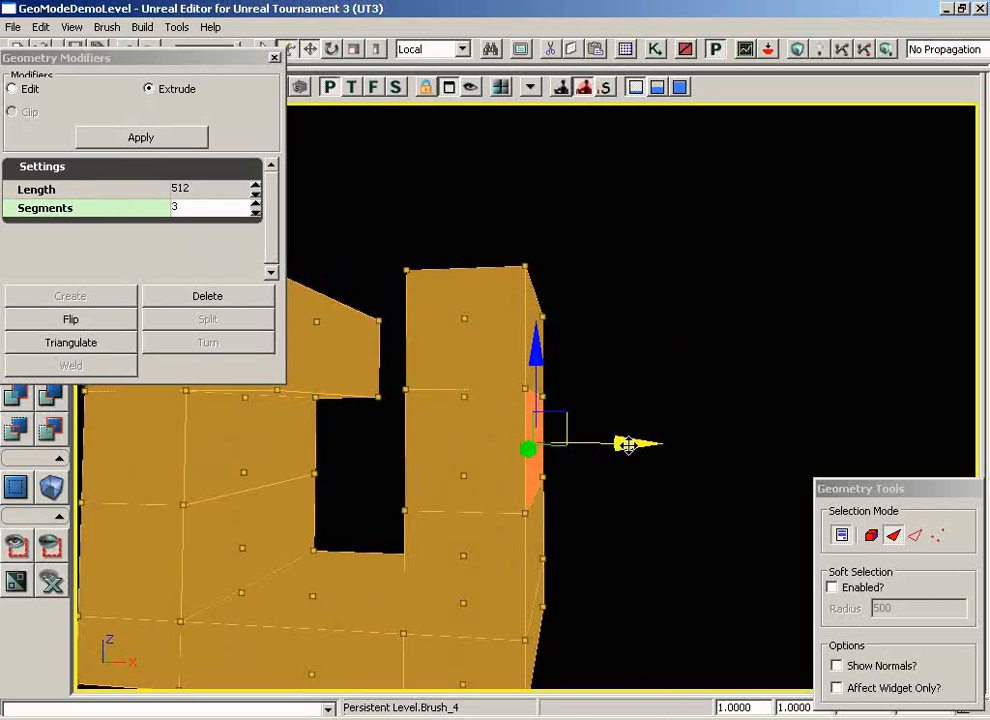
drag(630, 446, 890, 444)
drag(683, 451, 497, 557)
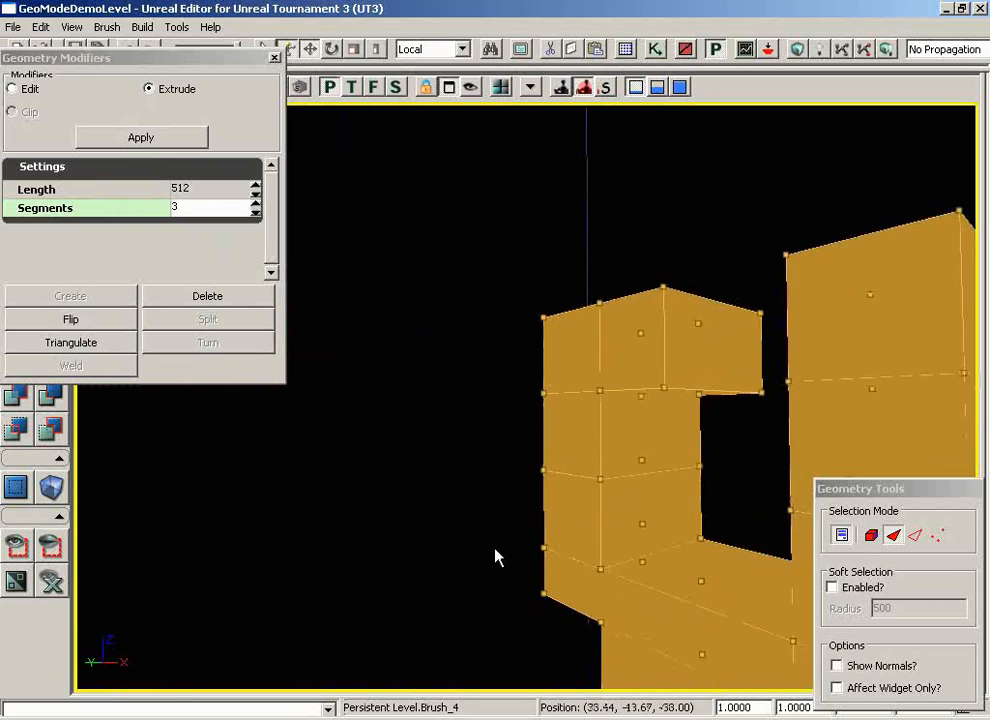
middle_drag(497, 557, 979, 563)
drag(440, 270, 601, 390)
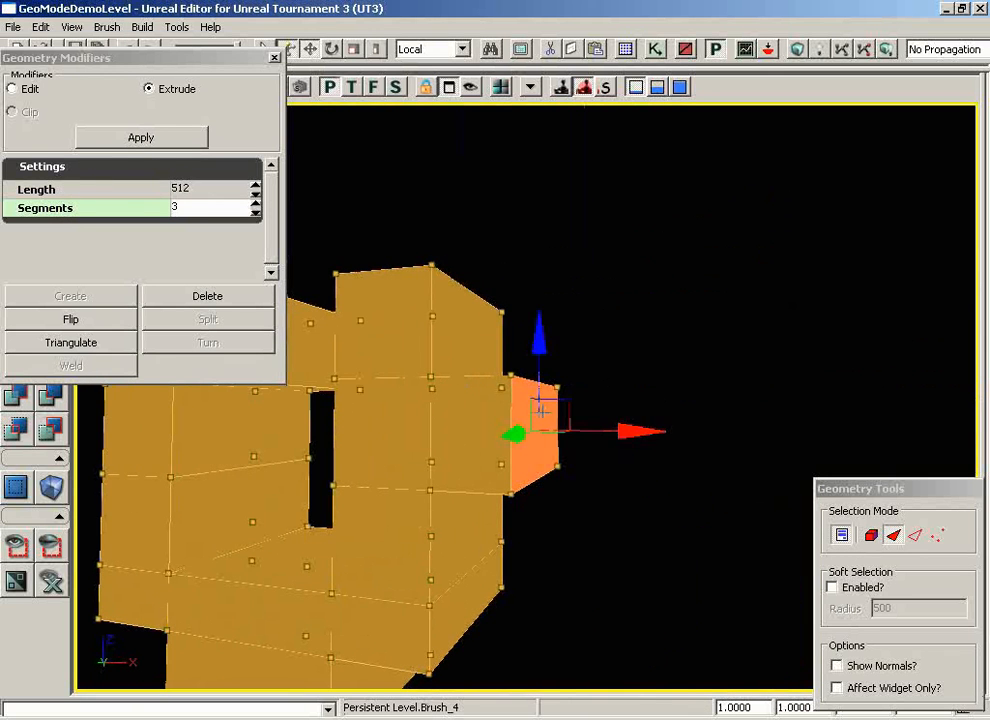
drag(641, 433, 944, 432)
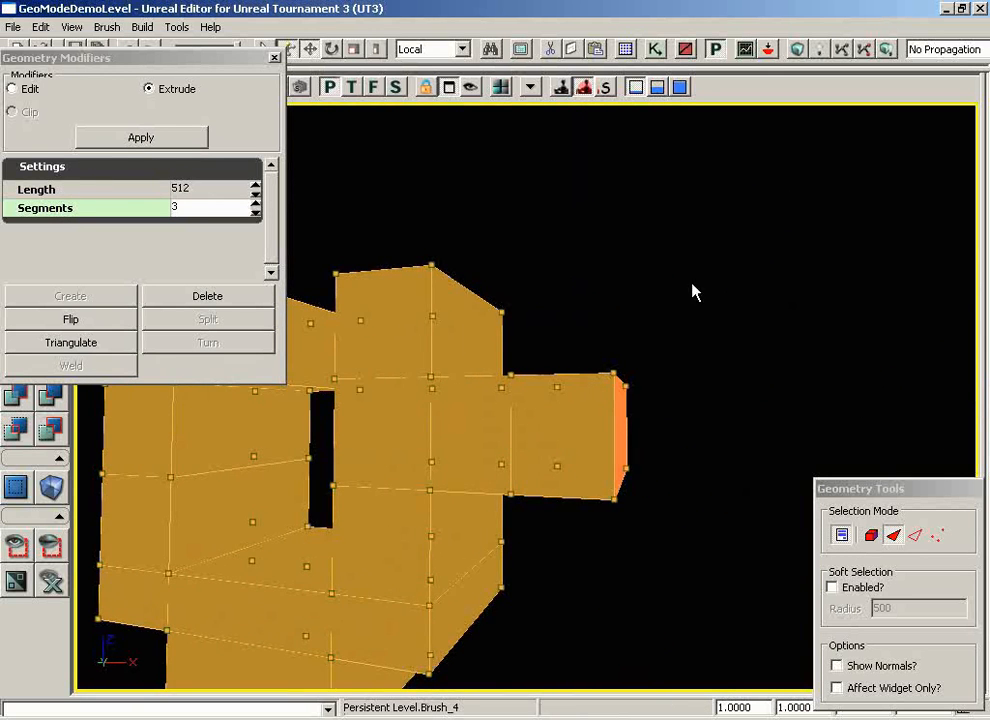
drag(692, 289, 617, 318)
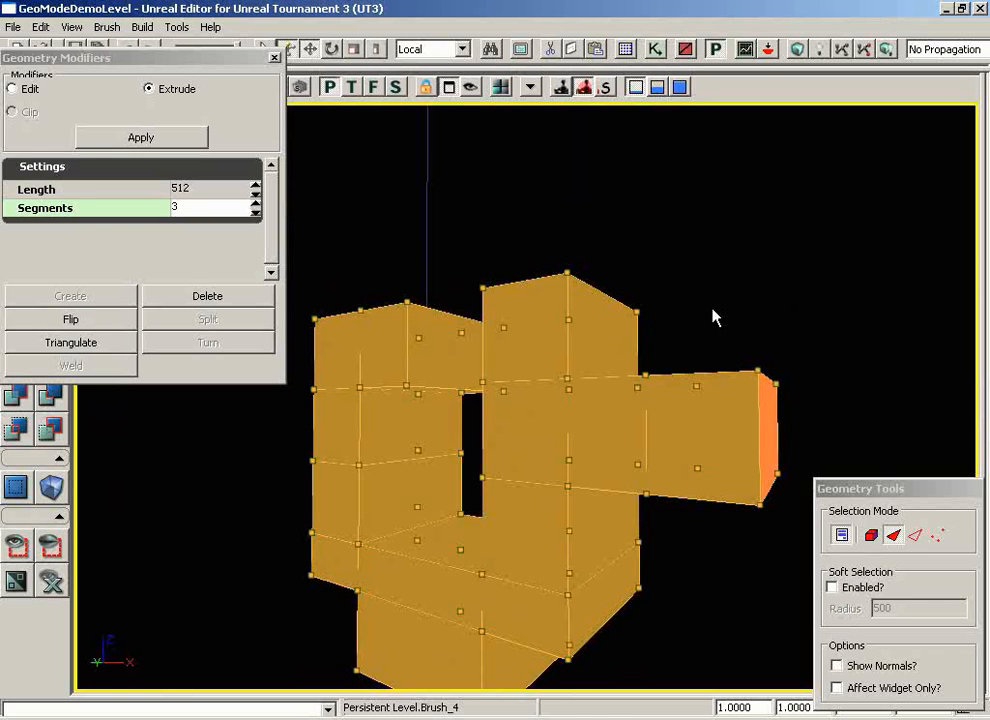
Step: Reload GeoModeDemoLevel from the recent files without saving the extrusion changes
drag(201, 63, 323, 183)
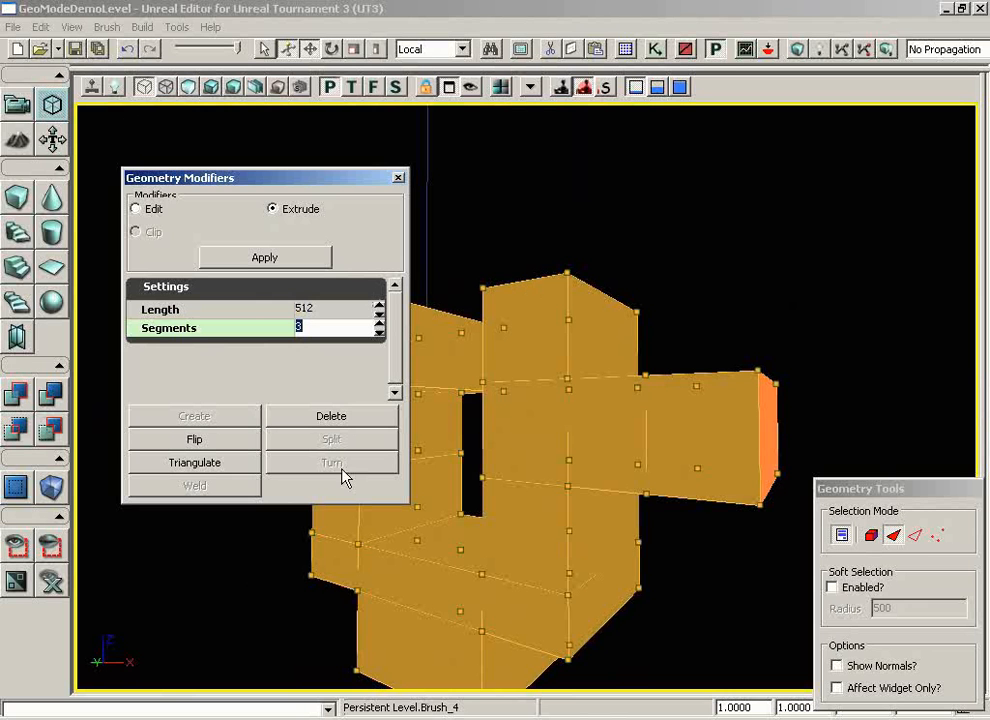
click(59, 48)
click(63, 72)
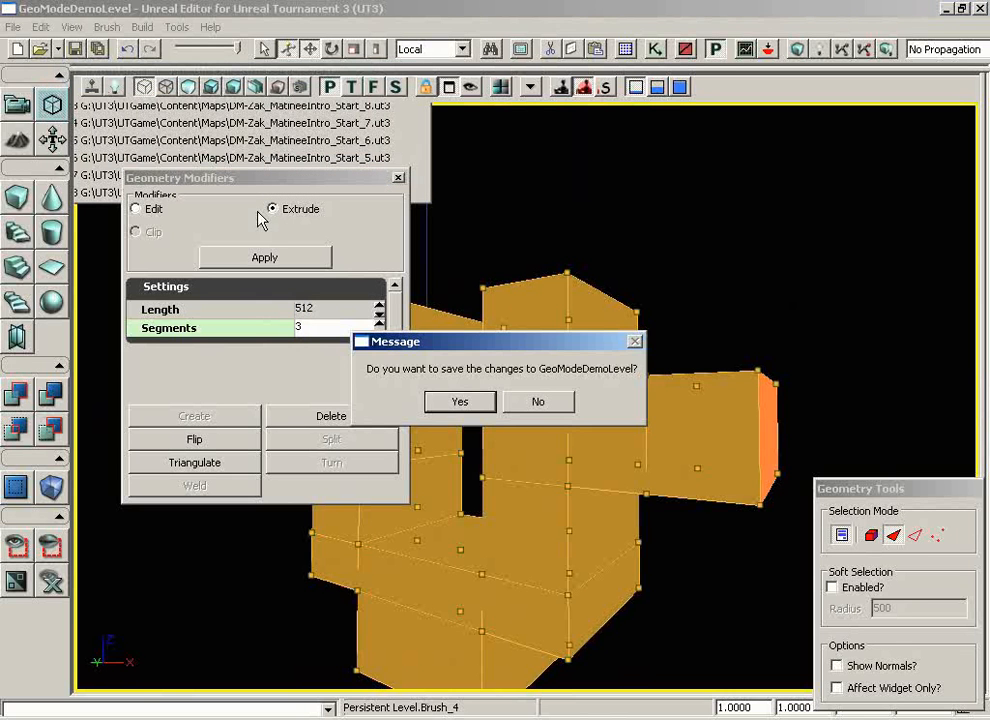
click(533, 402)
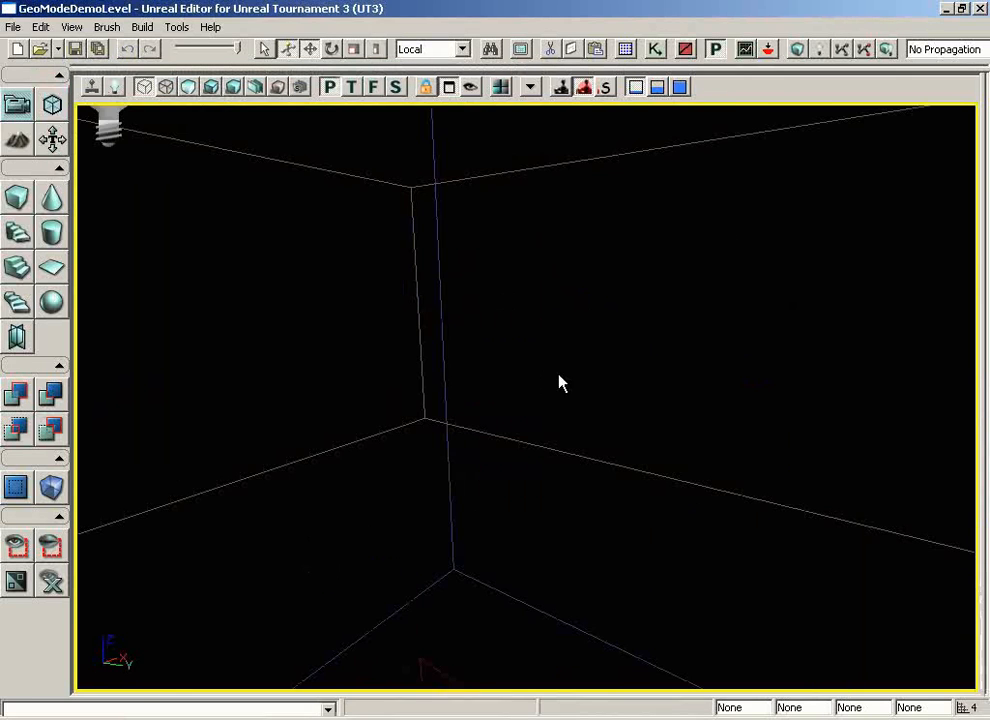
Step: Enter geometry mode with the Extrude modifier active and select the room's box brush for face editing
drag(559, 378, 545, 671)
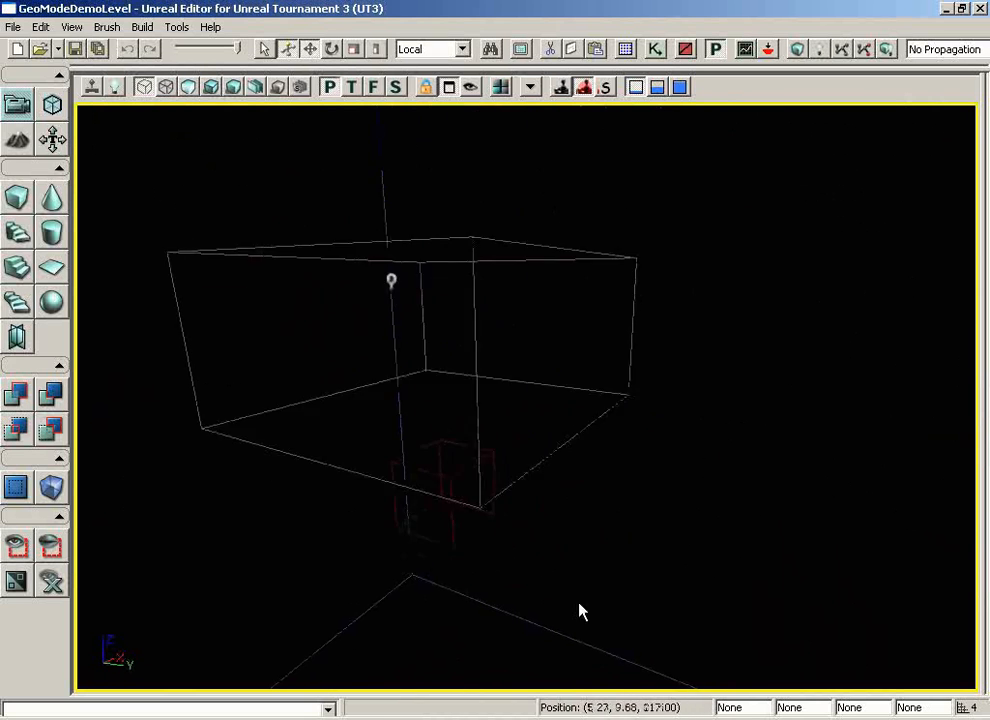
click(52, 105)
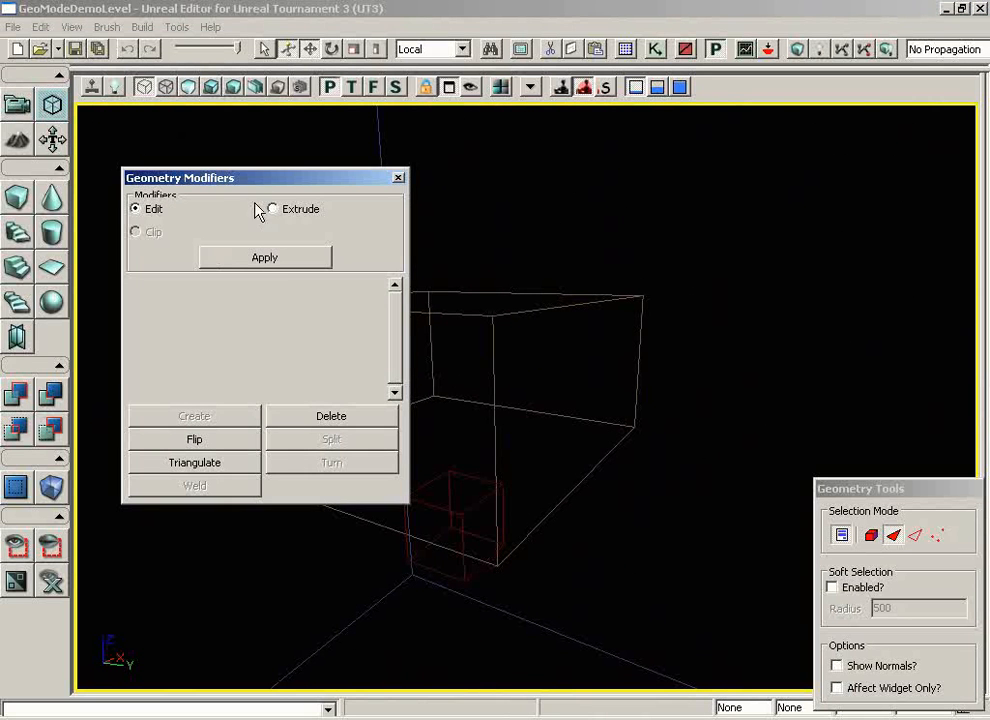
drag(251, 178, 130, 119)
click(152, 150)
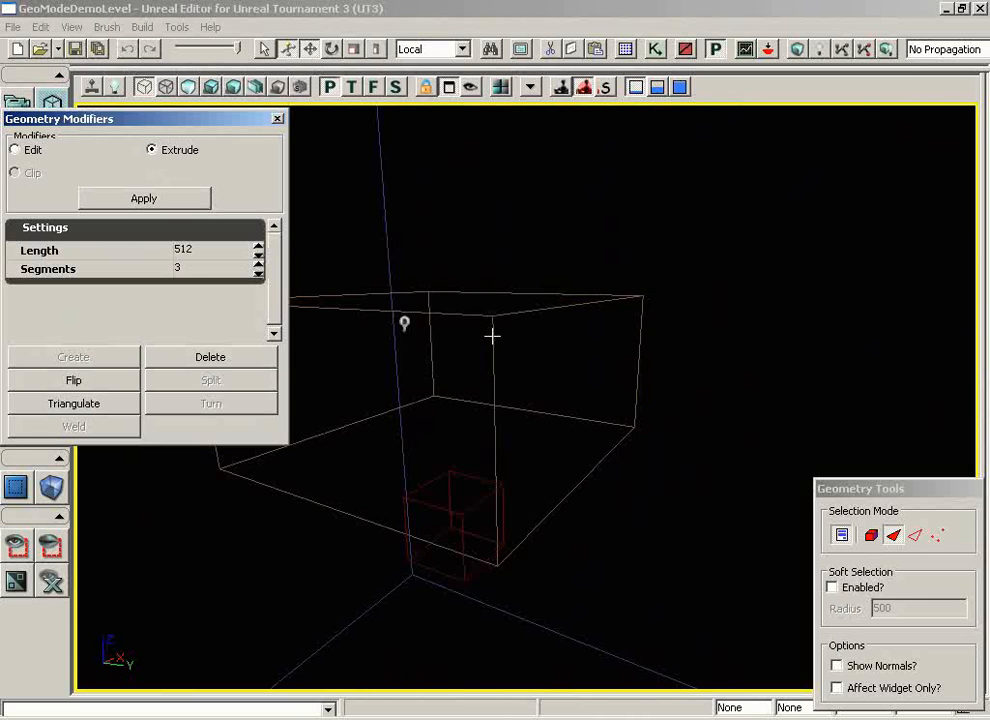
click(492, 336)
mouse_move(561, 280)
mouse_down()
mouse_move(614, 178)
mouse_move(553, 103)
mouse_up()
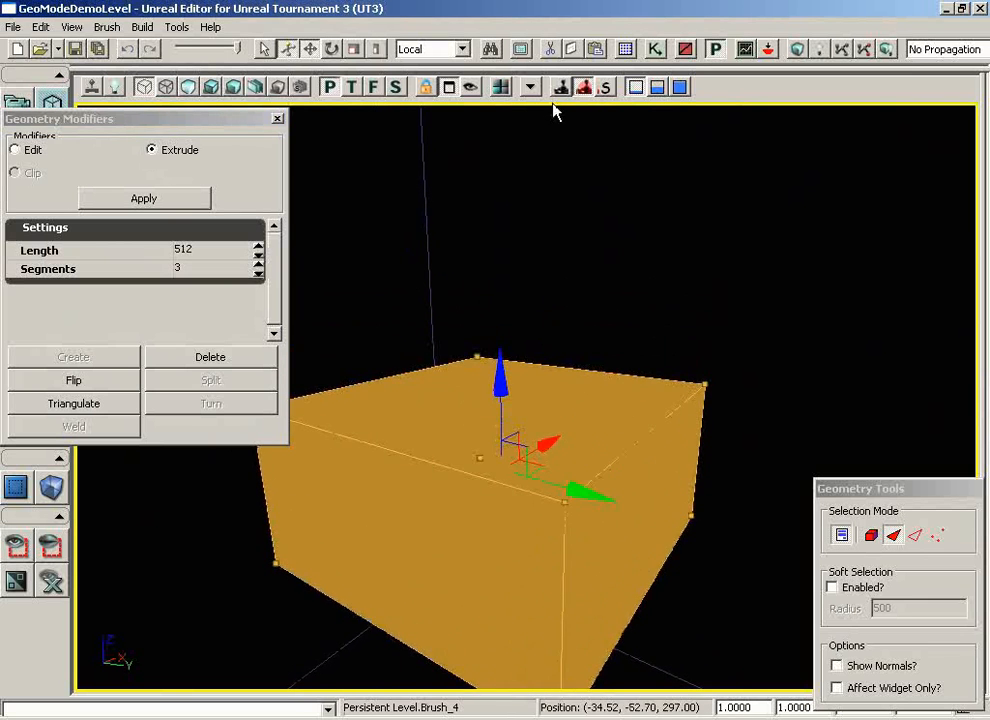
Step: Extrude the brush's top face upward by hand by about 180 units
click(560, 392)
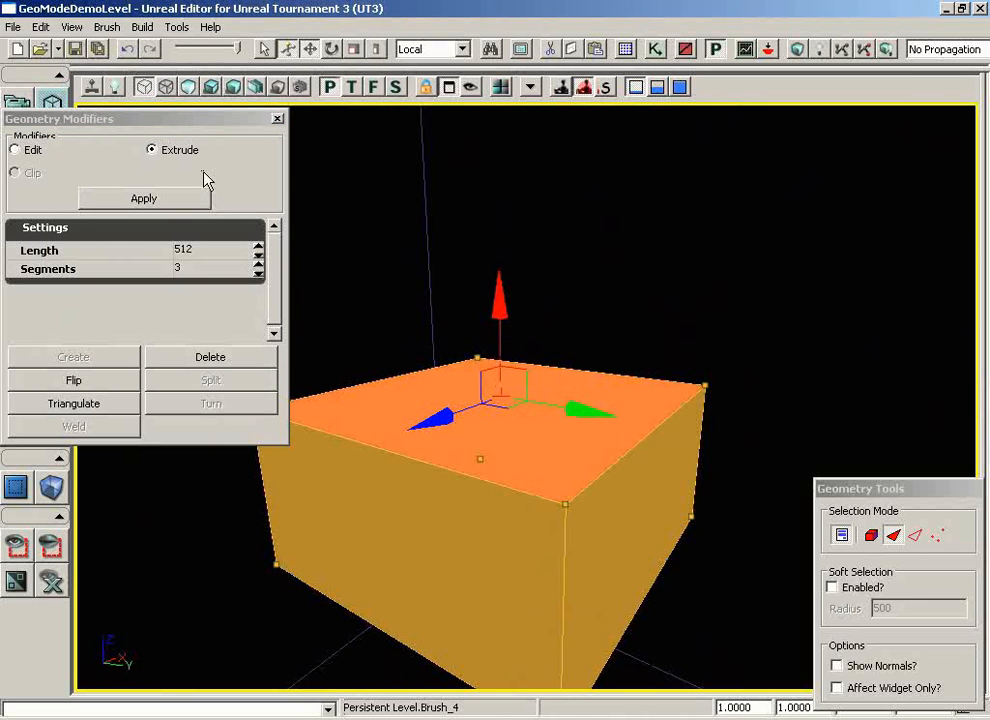
drag(498, 298, 478, 401)
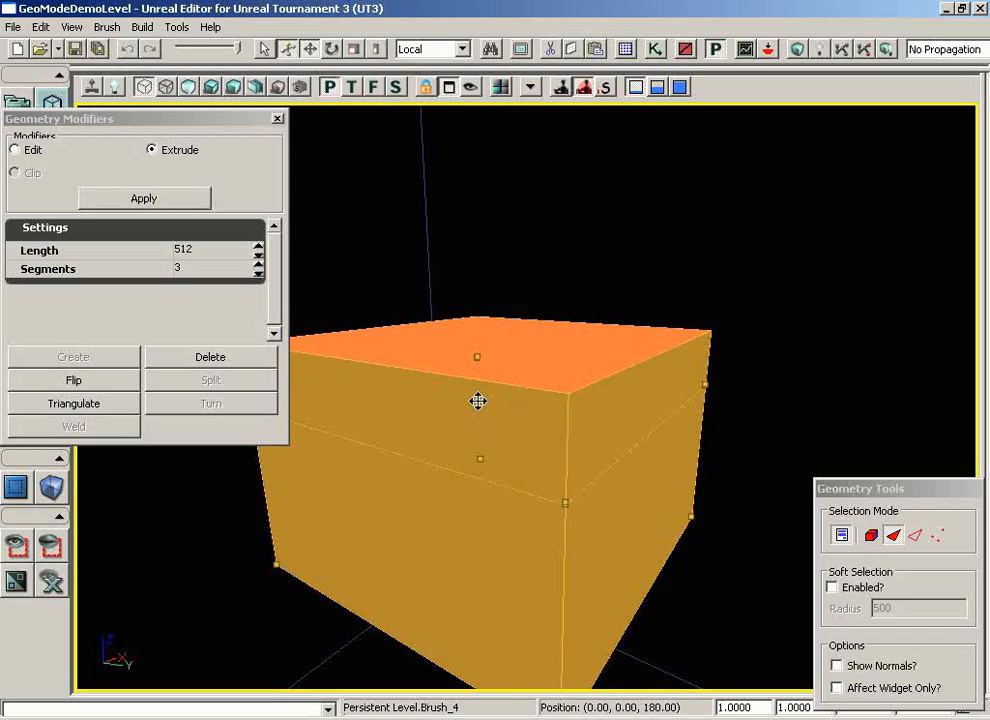
drag(478, 401, 479, 400)
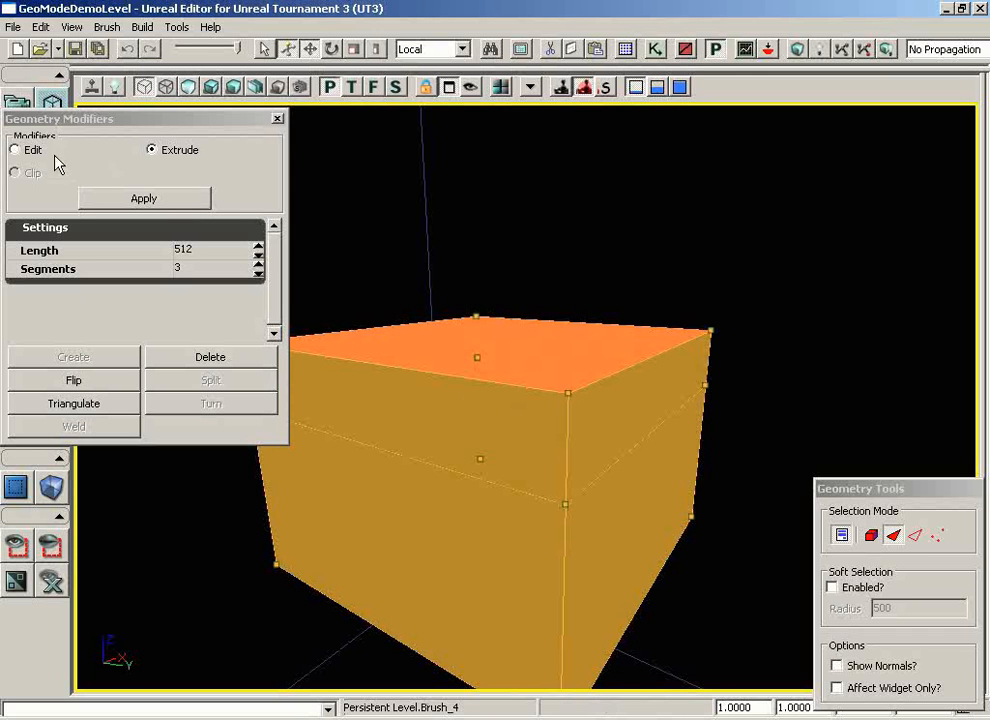
Step: With the Edit modifier active, scale the extruded top face down uniformly to taper the upper section inward
click(15, 149)
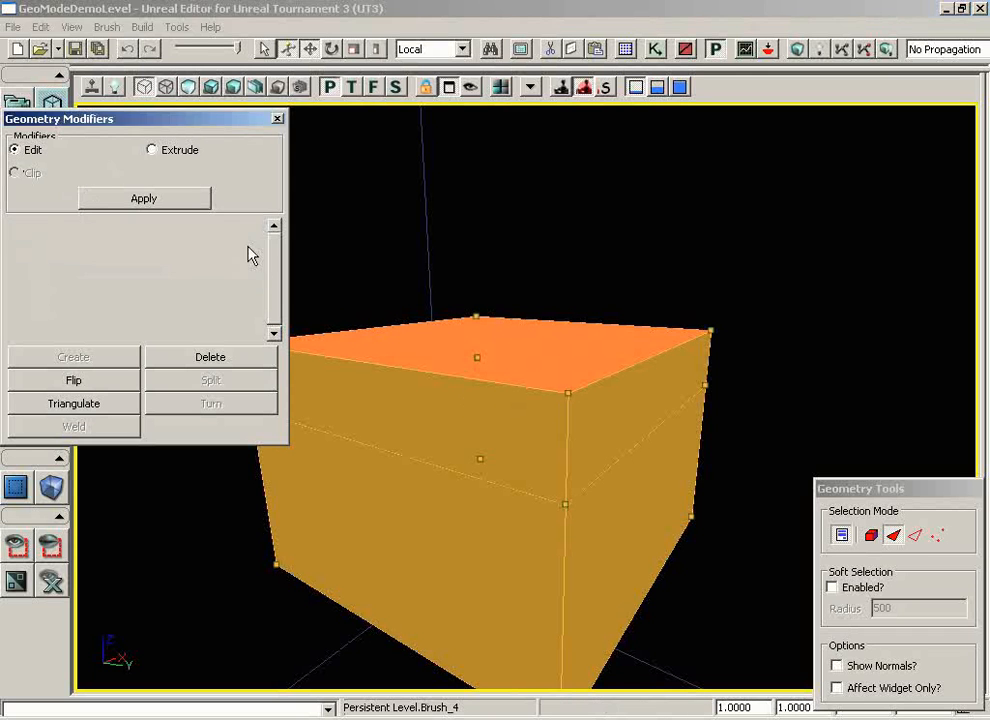
click(486, 330)
key(space)
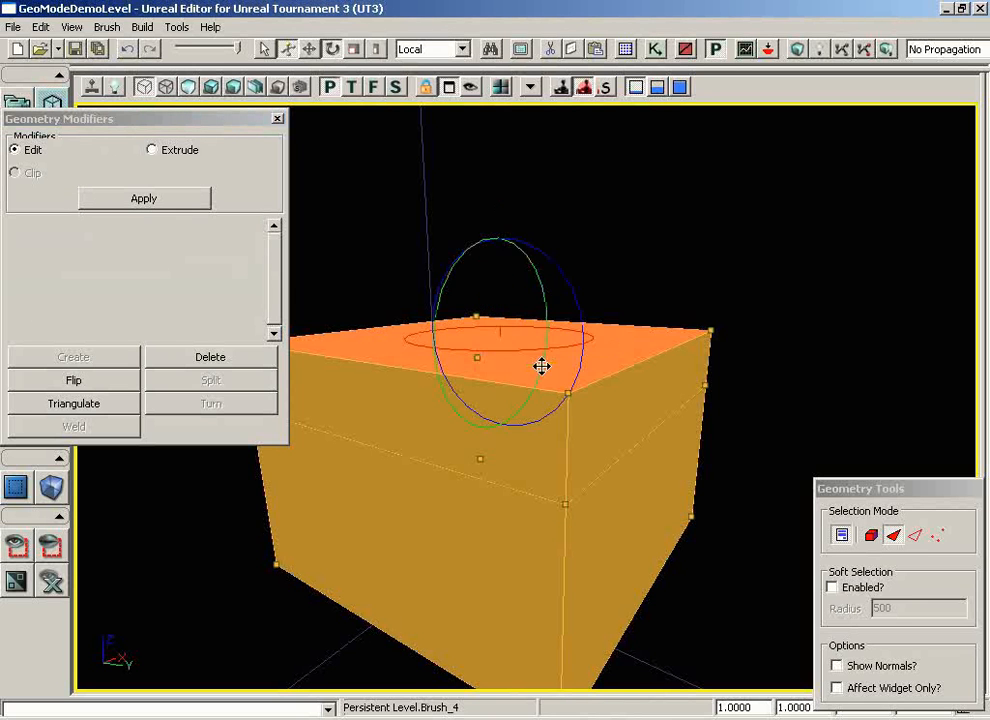
key(space)
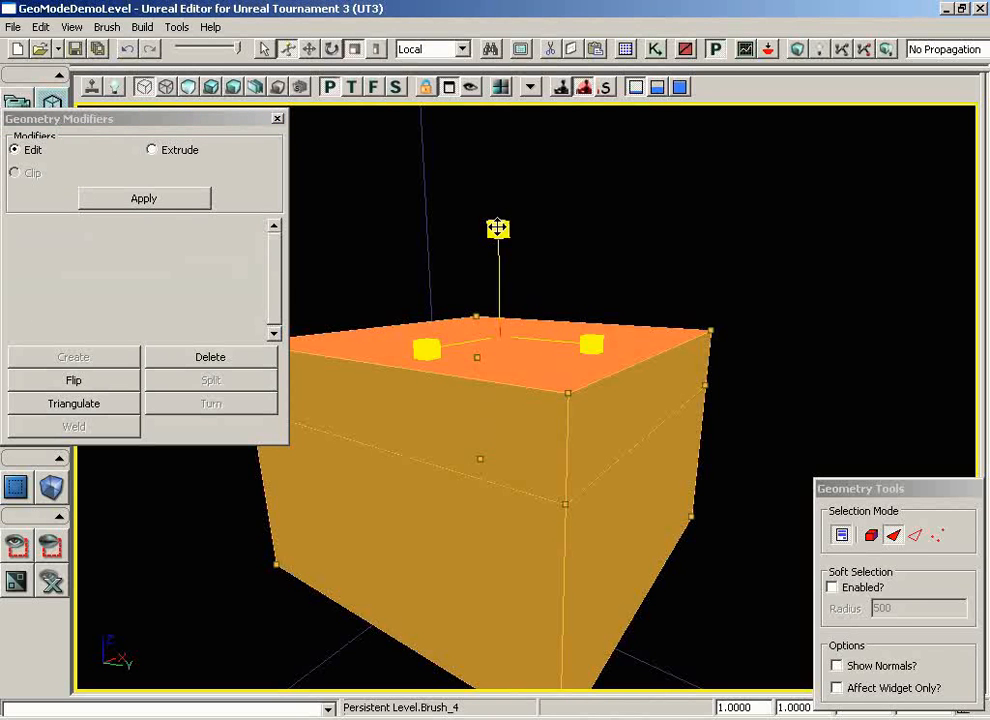
drag(497, 227, 497, 422)
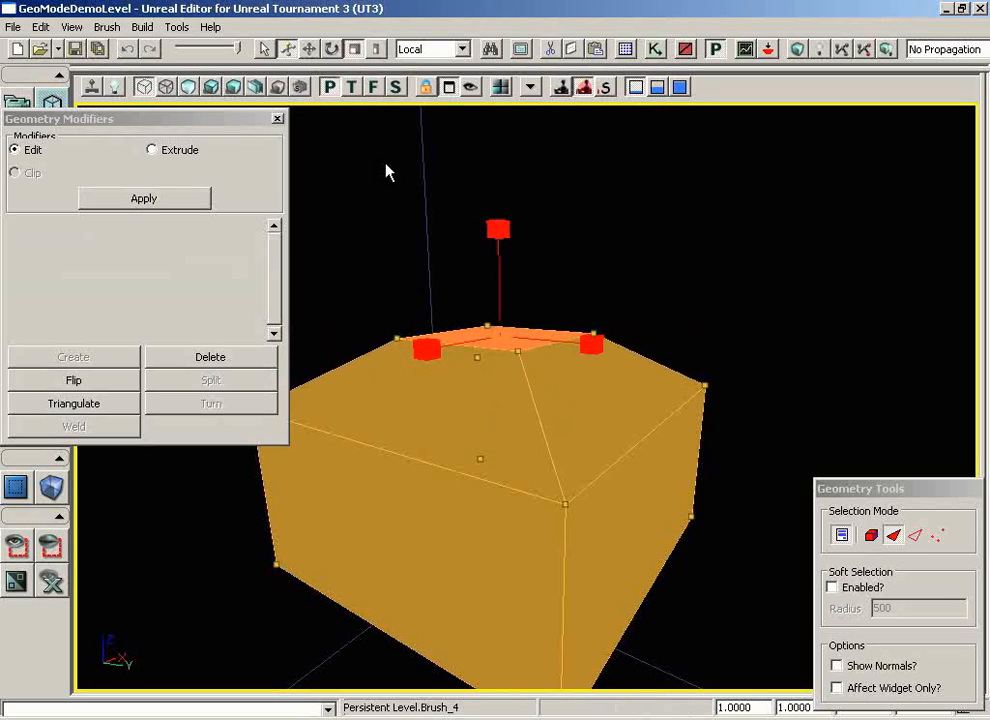
Step: Return to camera mode and show the room's interior in the Lit view mode
click(841, 535)
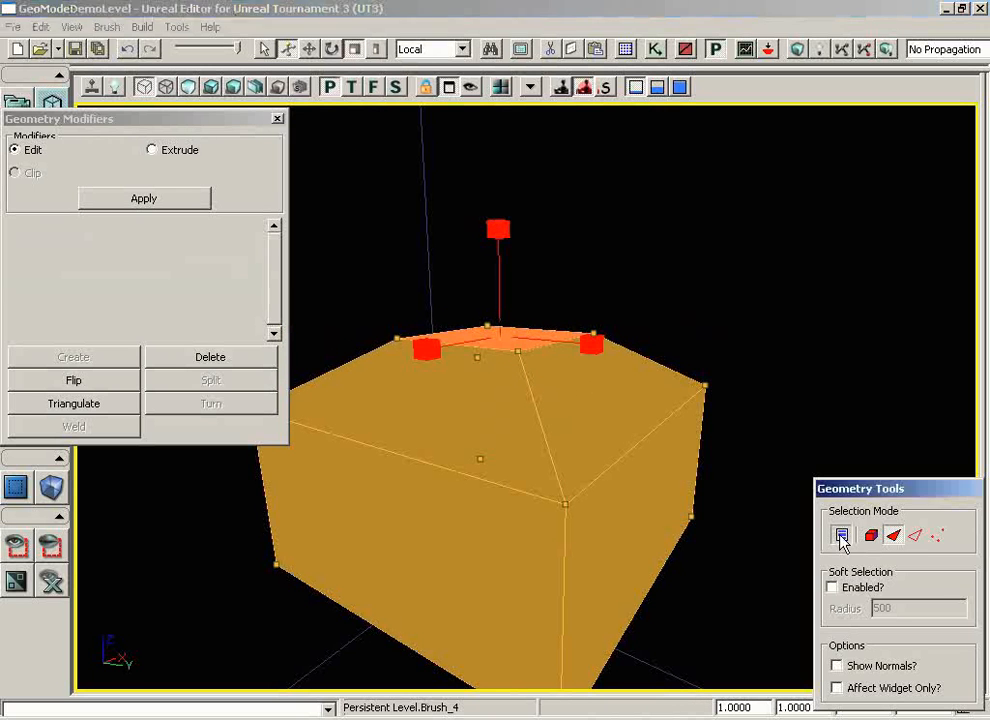
click(17, 102)
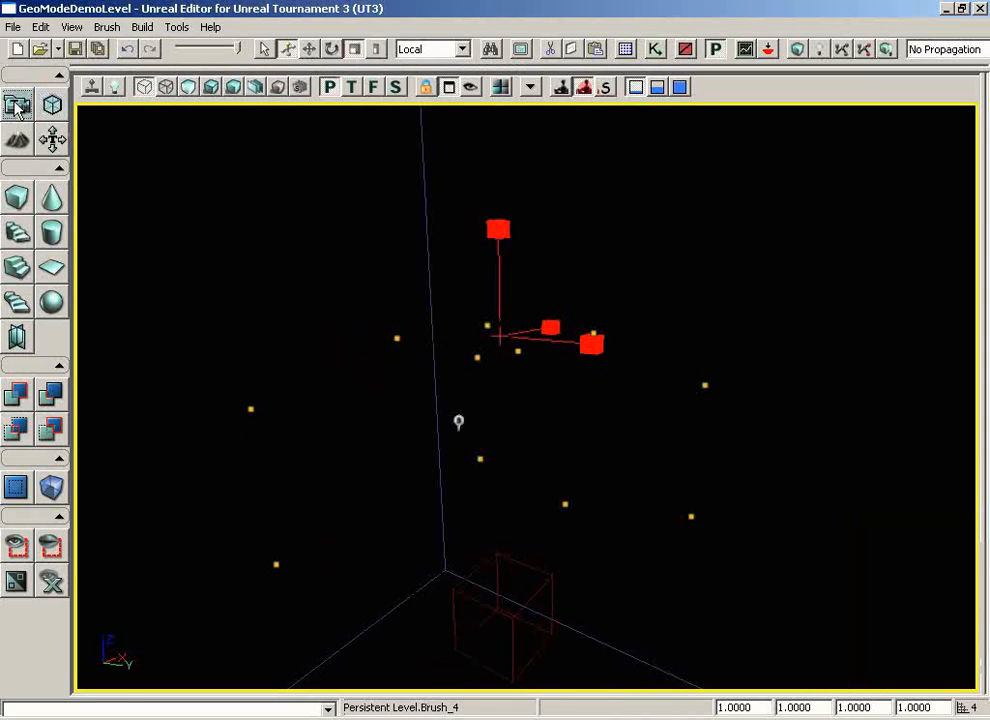
click(211, 87)
drag(420, 469, 368, 285)
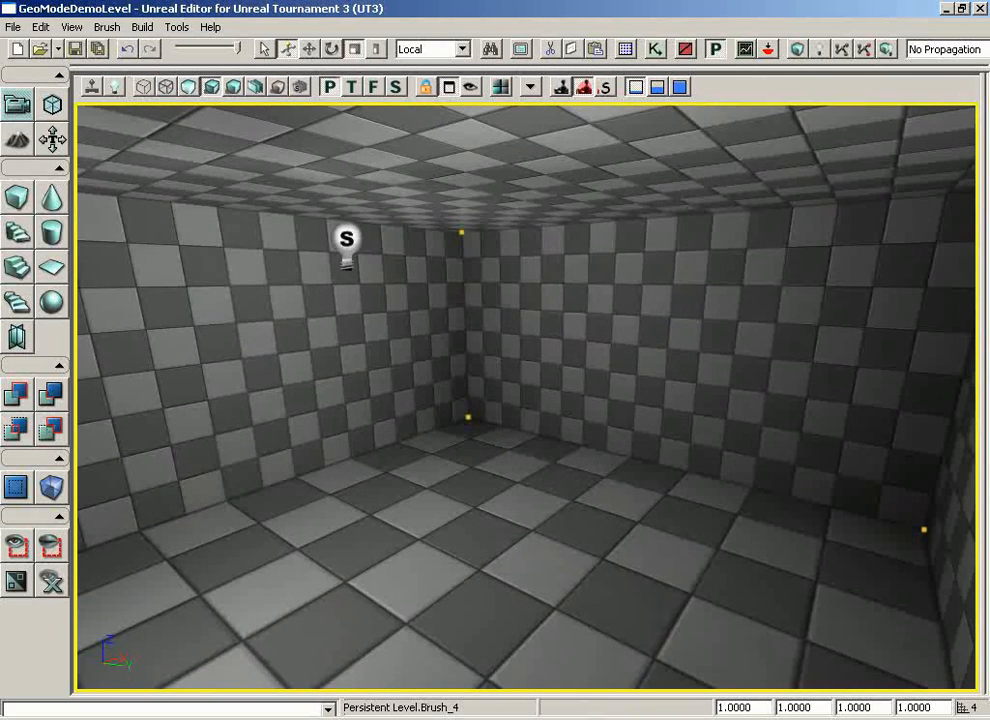
Step: Rebuild the level geometry, dismiss the map check, and inspect the tapered ceiling from inside the room
click(798, 50)
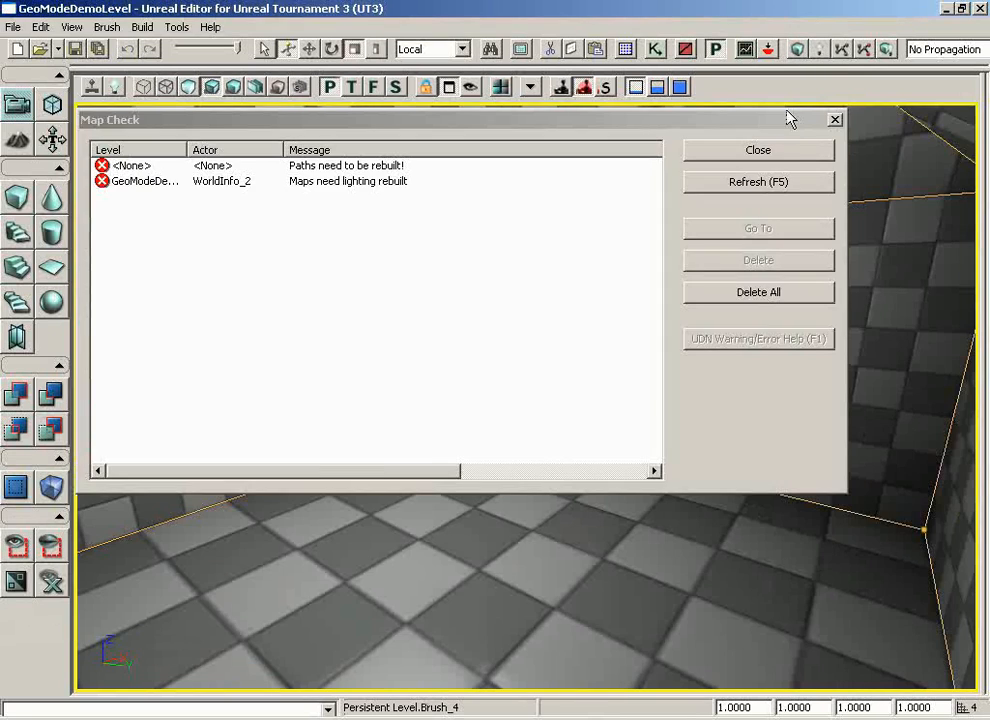
click(784, 155)
right_drag(681, 380, 664, 345)
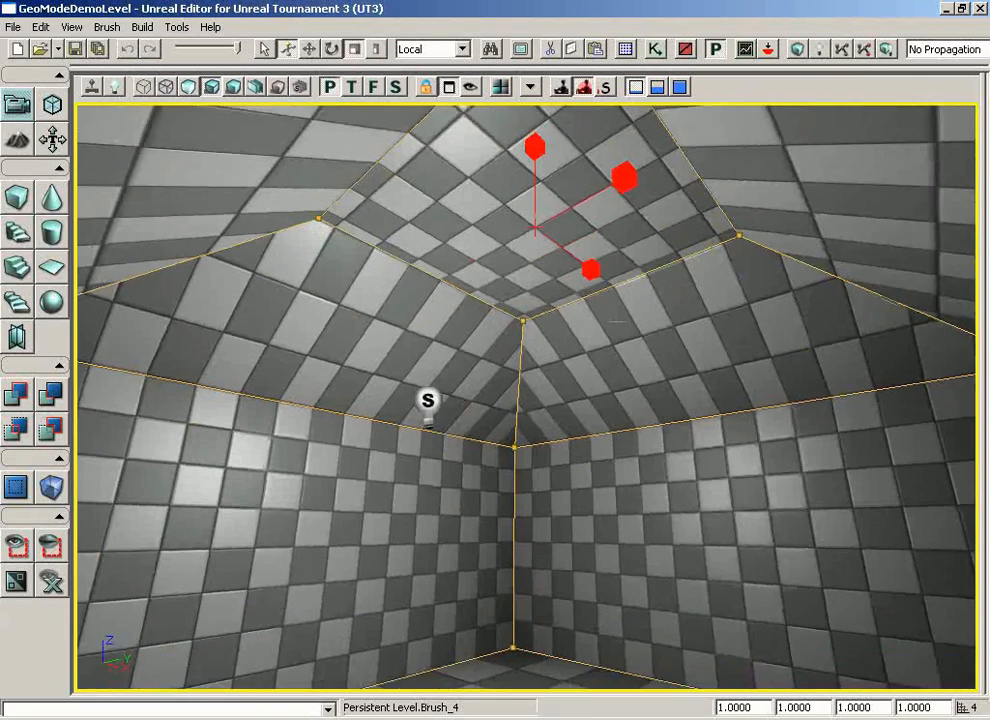
drag(664, 345, 654, 318)
right_drag(654, 318, 582, 258)
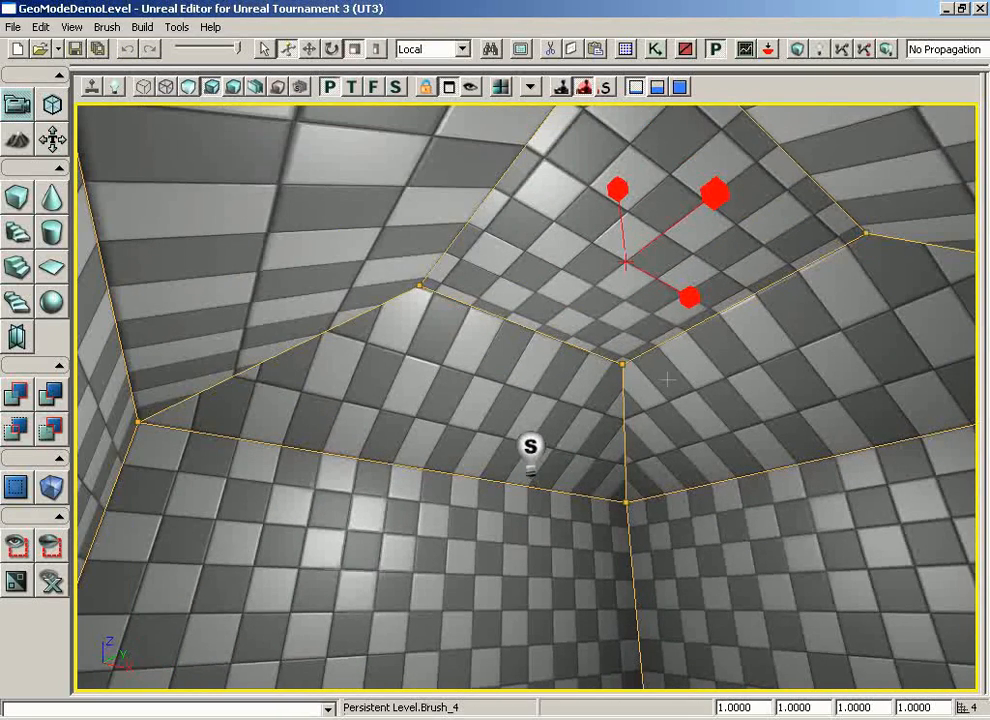